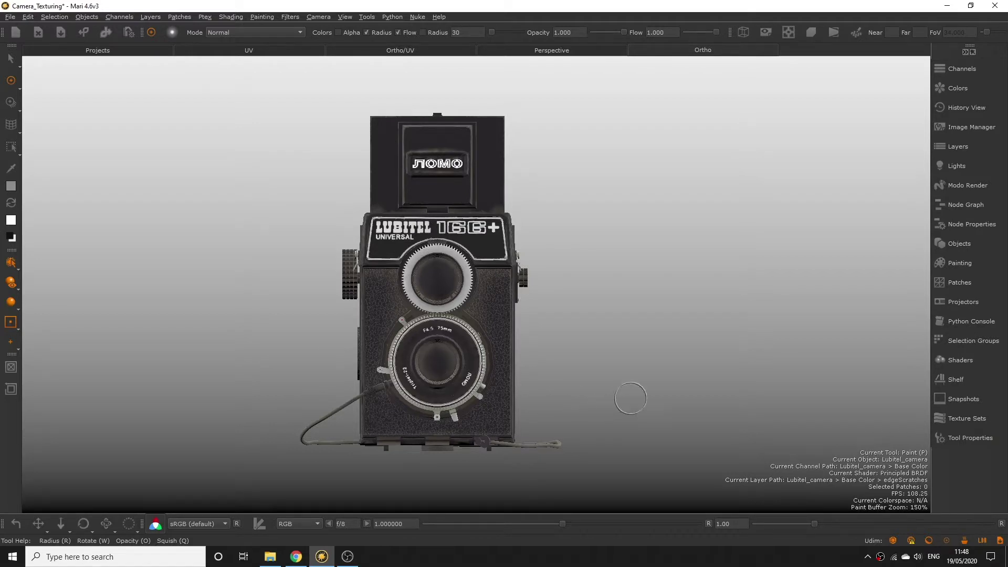
Dock the Shaders palette beside the viewport and bring up the Channels list showing Base Color and Bump.
left_click(956, 360)
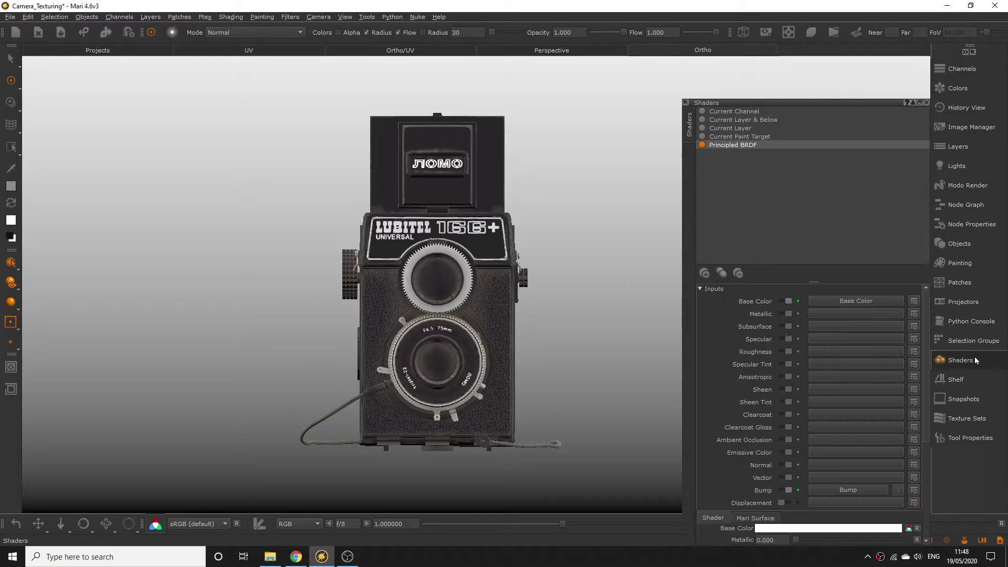
left_click_drag(793, 104, 893, 150)
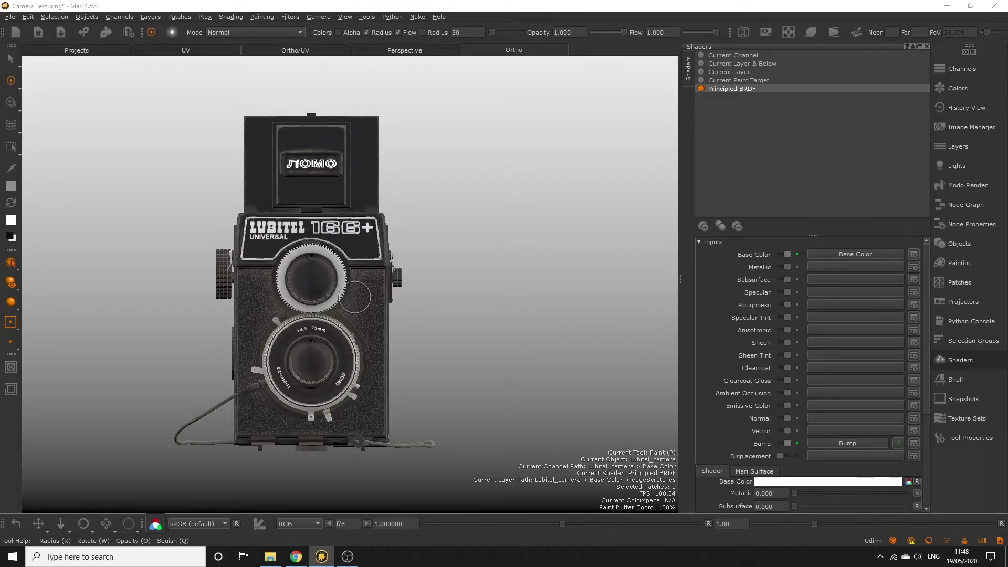
left_click(957, 69)
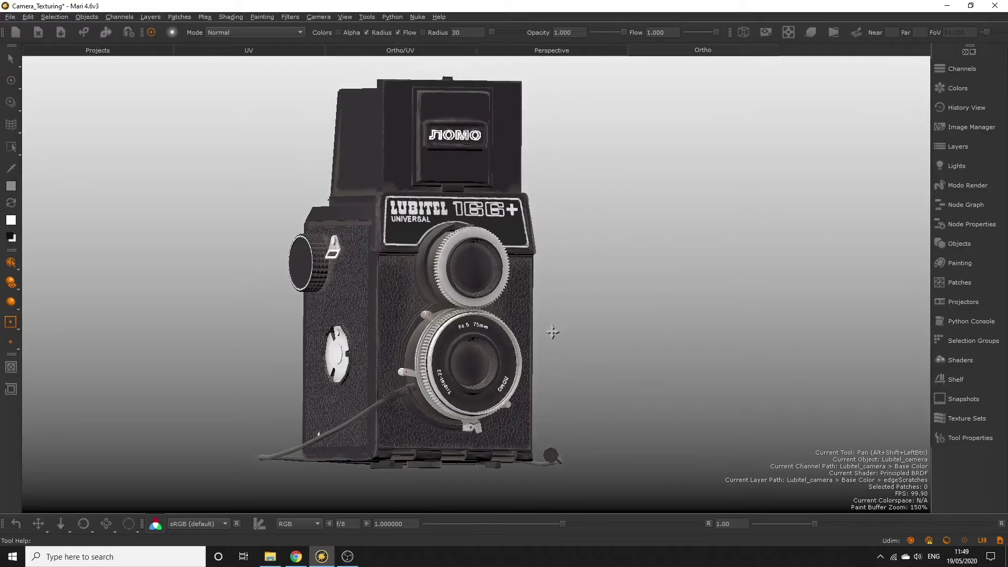
Switch to the Paint tool and select the MetalParts_grp selection group.
key("p")
left_click(974, 341)
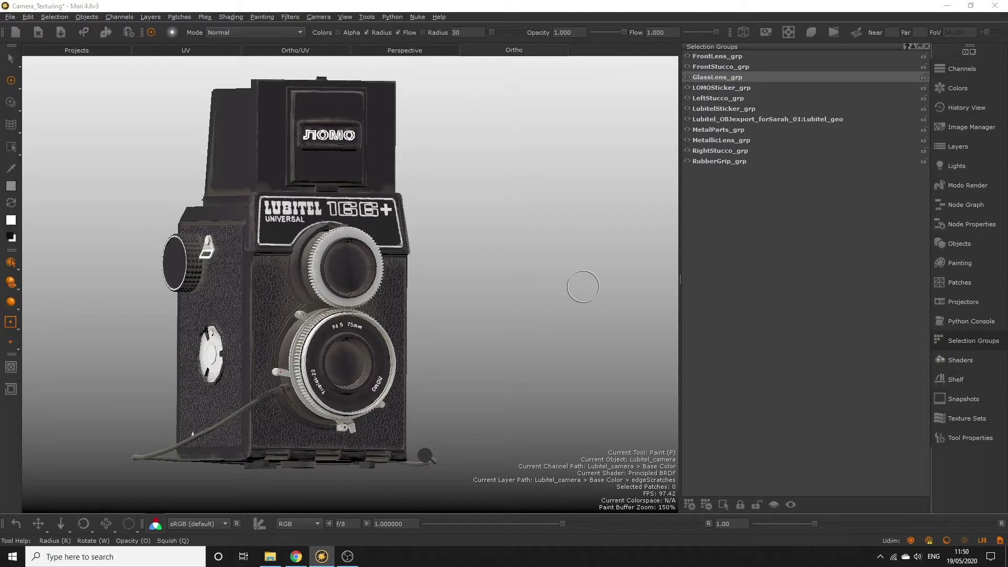
left_click(729, 141)
left_click(749, 130)
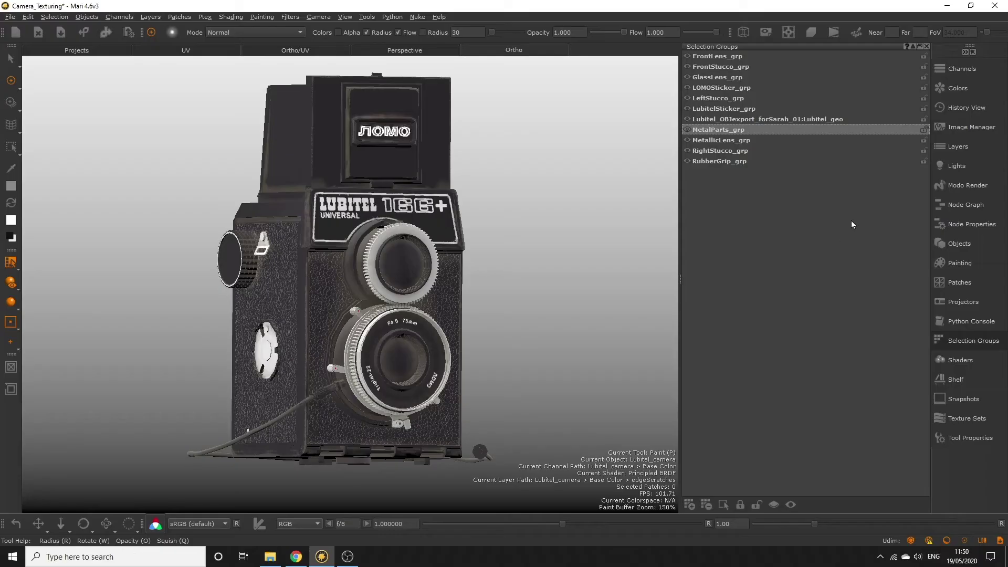
Create a scalar 1024 x 1024 channel named Metallic filled with black (V=0).
left_click(982, 72)
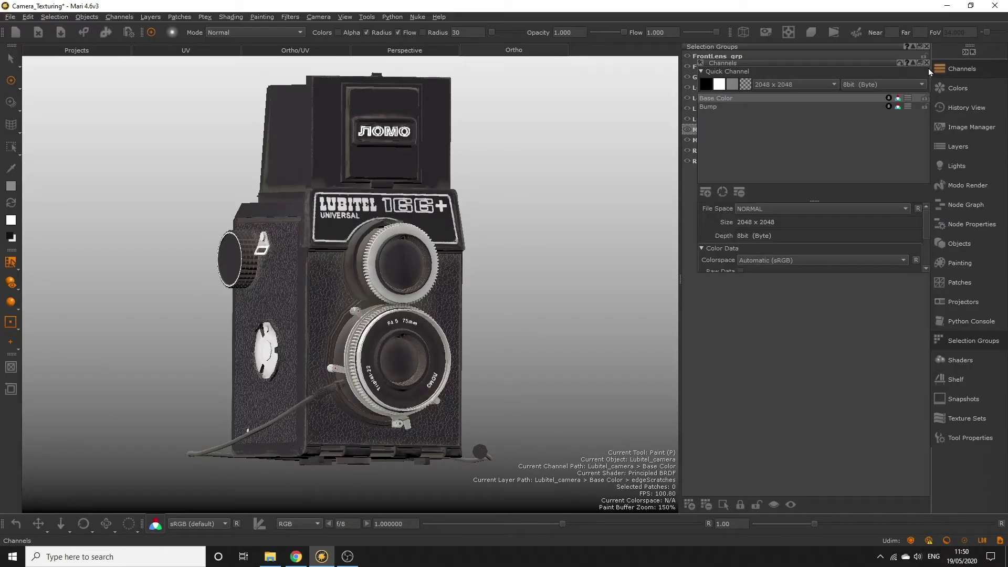
left_click_drag(883, 63, 885, 229)
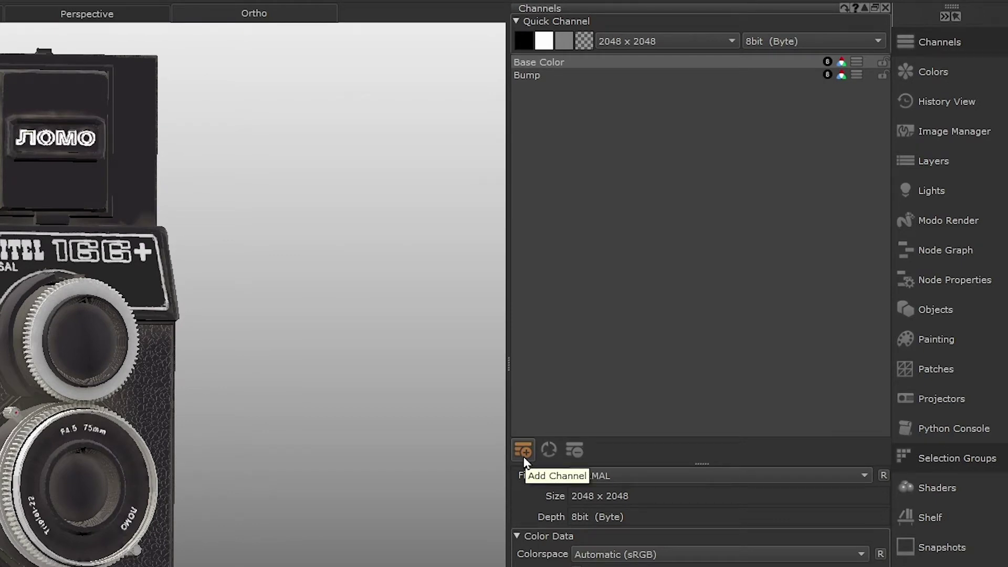
left_click(524, 453)
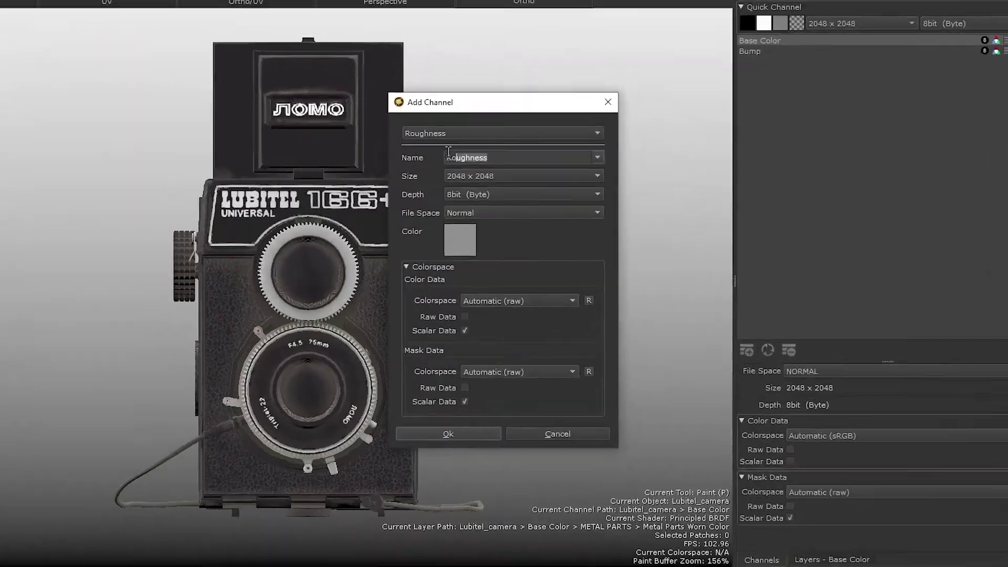
type("Metallic")
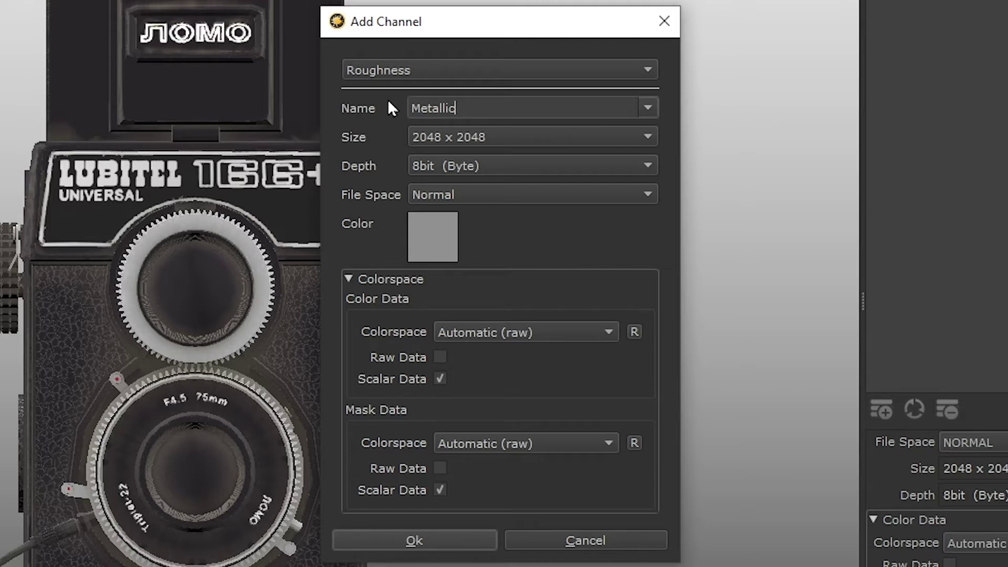
left_click(471, 138)
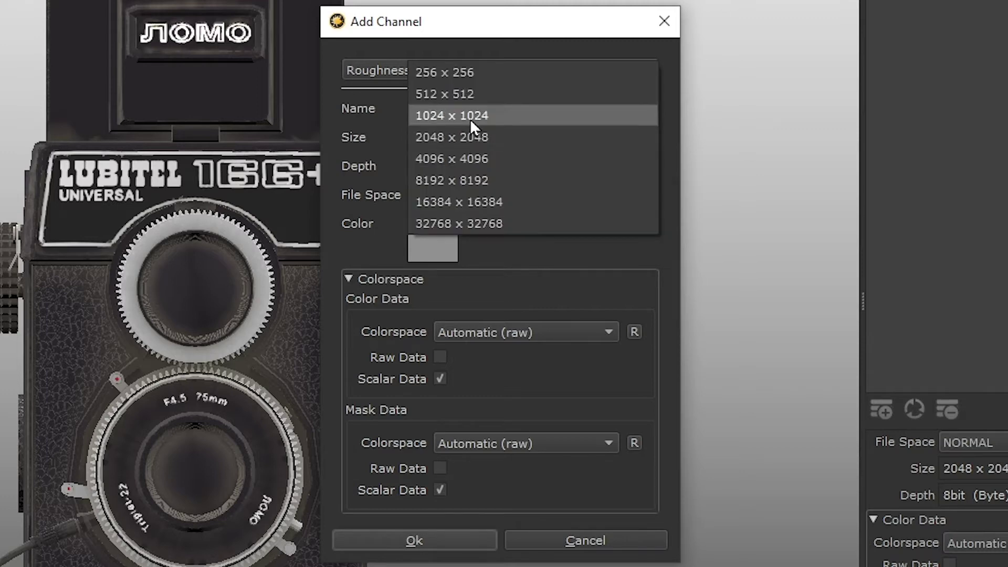
left_click(471, 117)
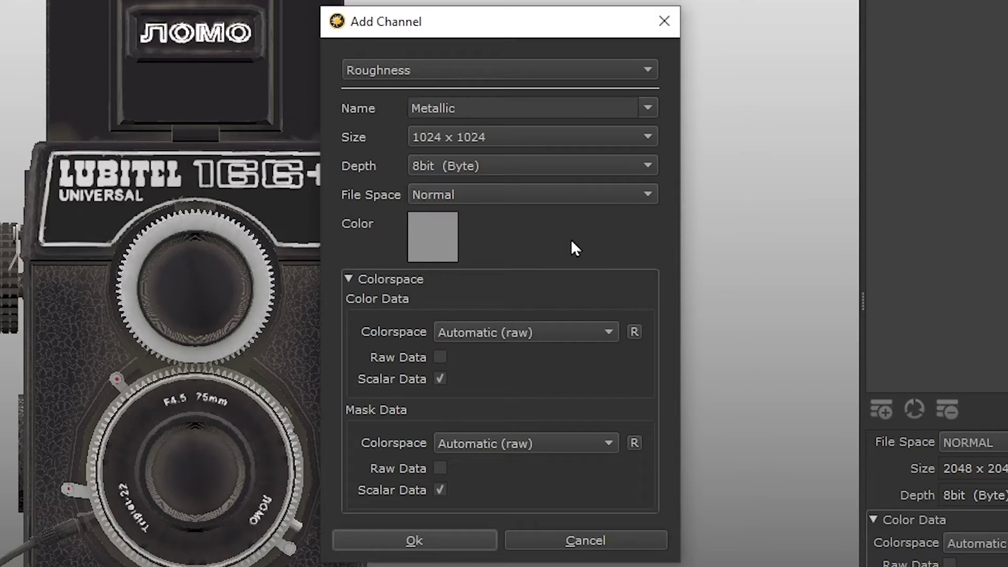
left_click(445, 240)
left_click_drag(700, 342, 507, 359)
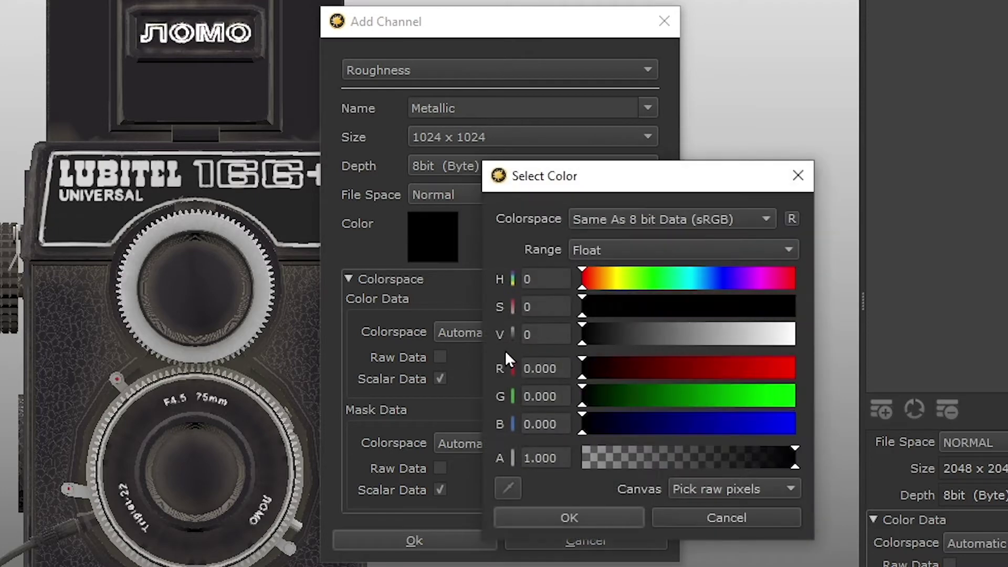
left_click(575, 516)
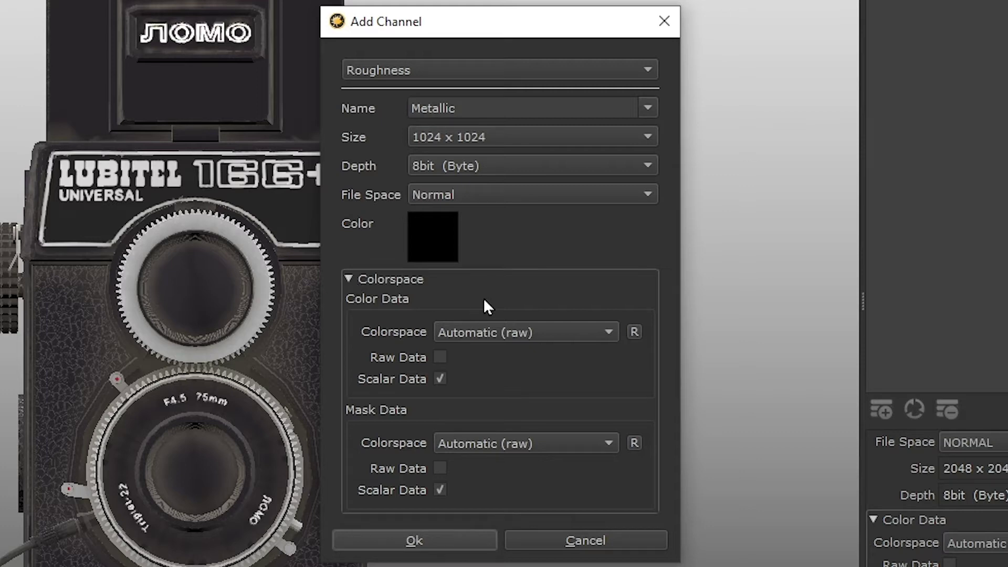
left_click(440, 379)
left_click(440, 379)
left_click(428, 542)
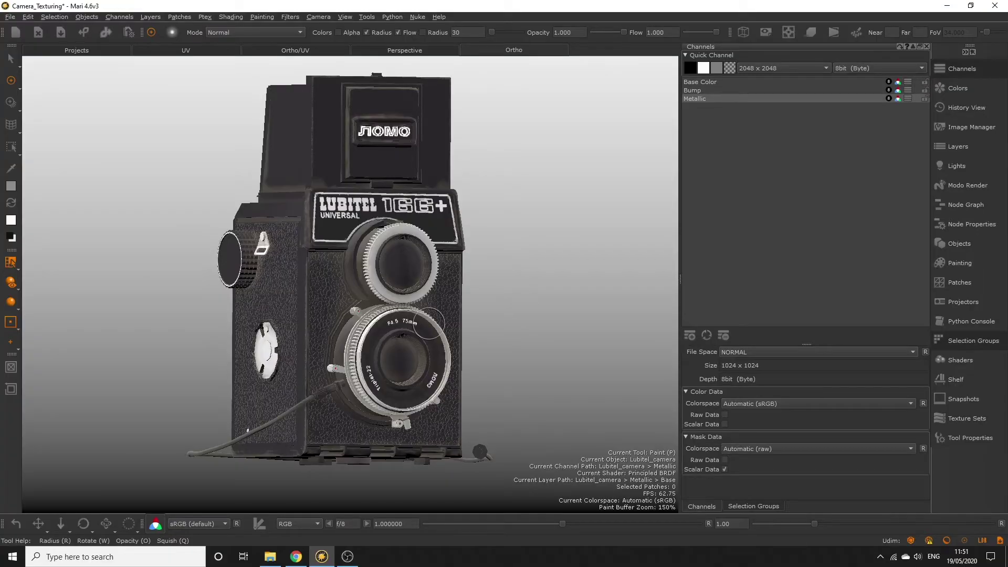
Plug the Metallic channel into the Principled BRDF shader's Metallic input.
left_click(959, 360)
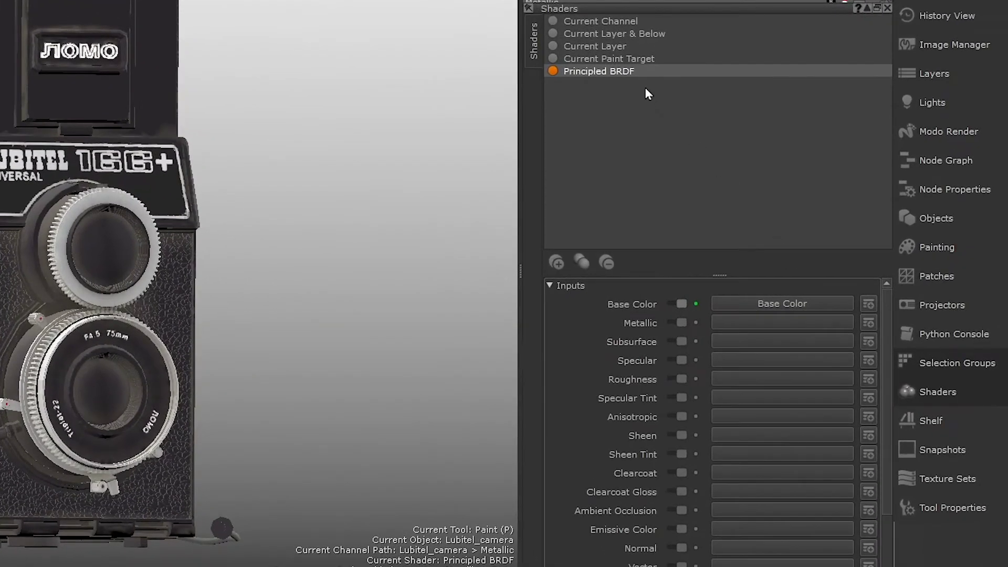
left_click(607, 76)
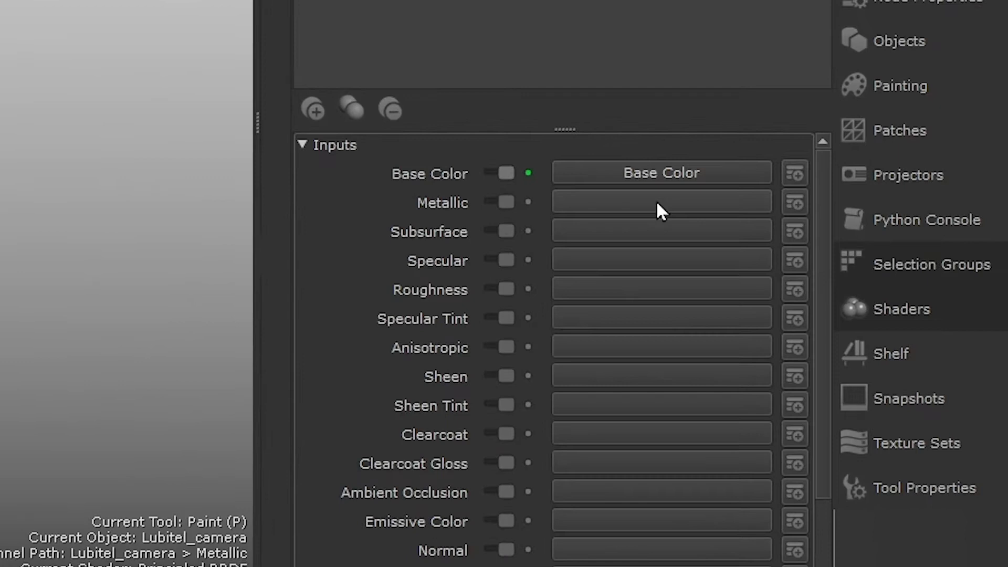
left_click(781, 324)
left_click(583, 275)
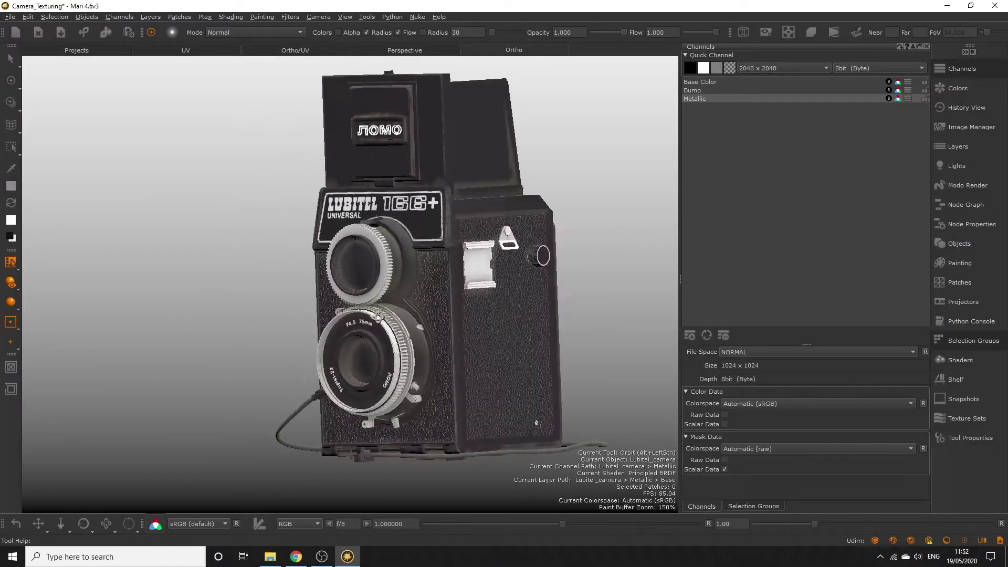
Reset to the front view and add MetallicLens_grp to the MetalParts_grp group selection.
left_click_drag(537, 422, 488, 321)
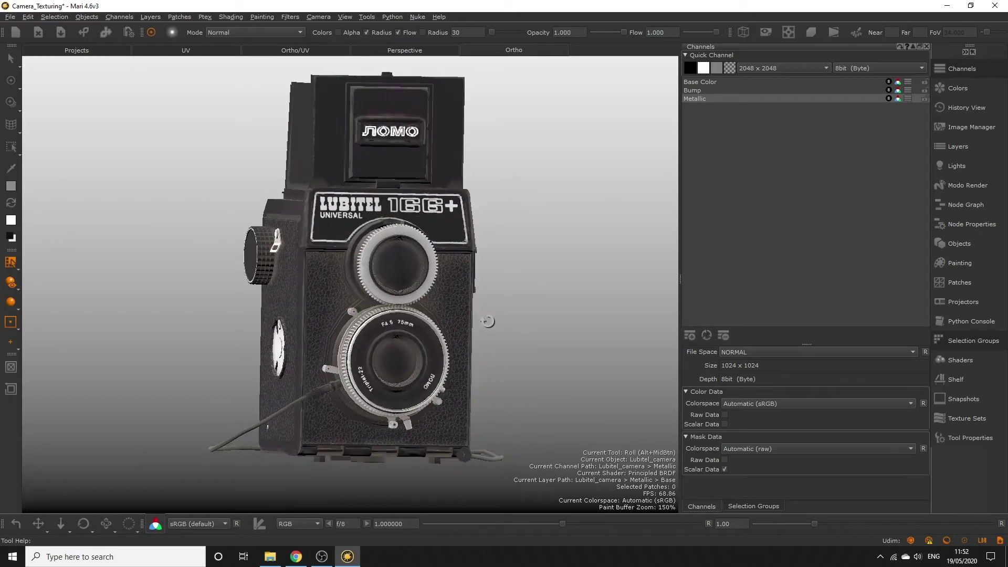
middle_click_drag(488, 321, 485, 323, "alt")
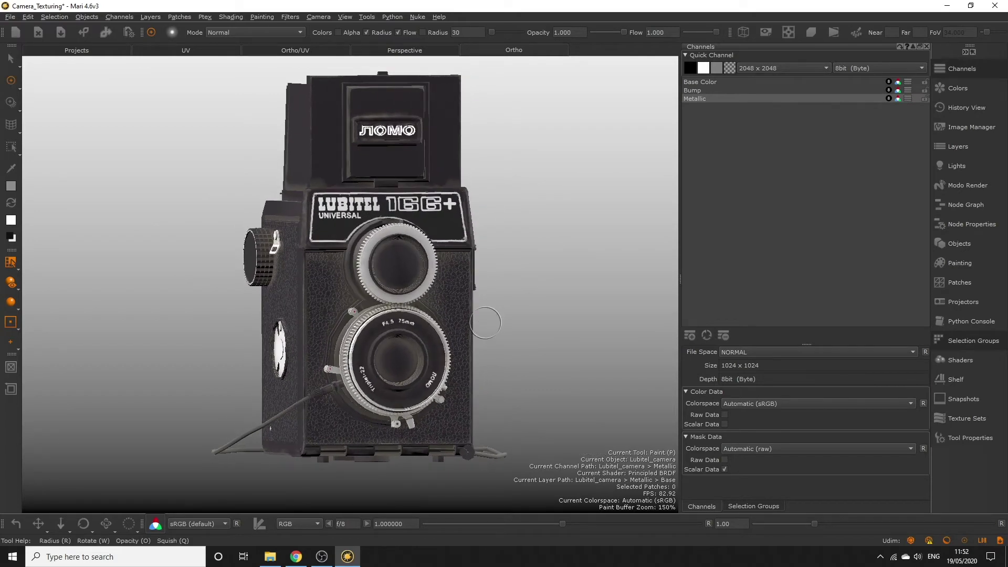
key("f")
left_click(966, 345)
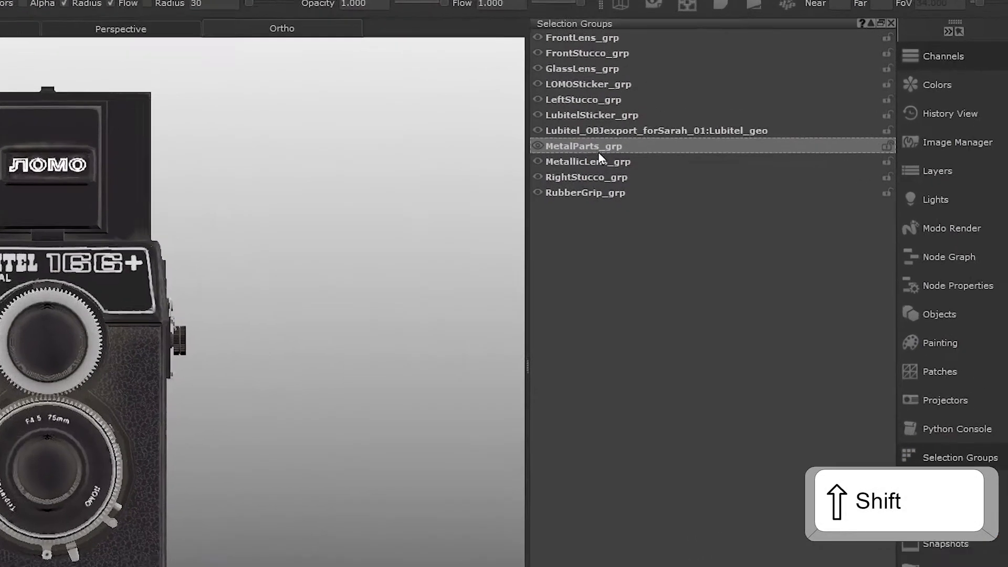
left_click(596, 161, "shift")
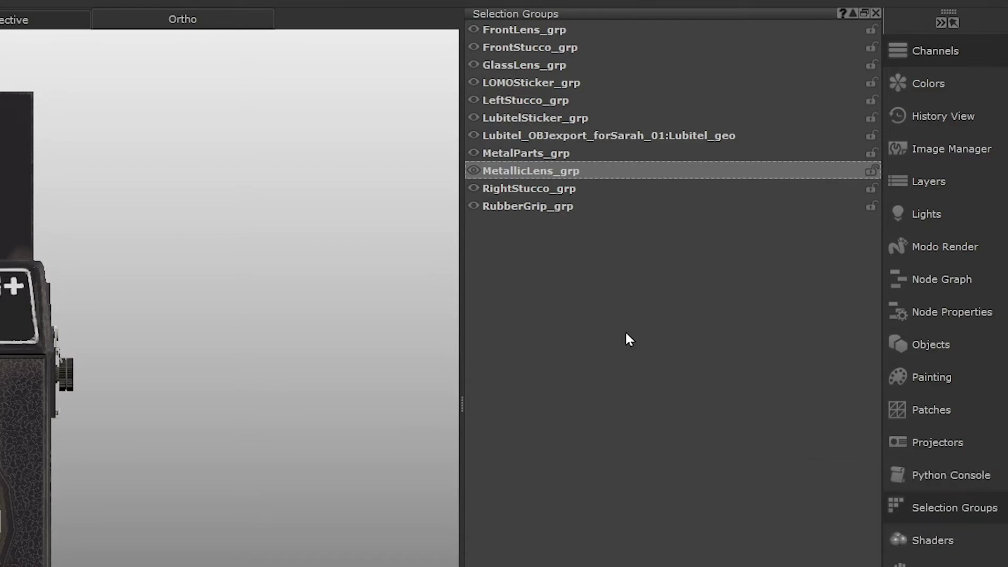
Set selection Fill Render and Outline Render to Always in Display Properties.
right_click(487, 216)
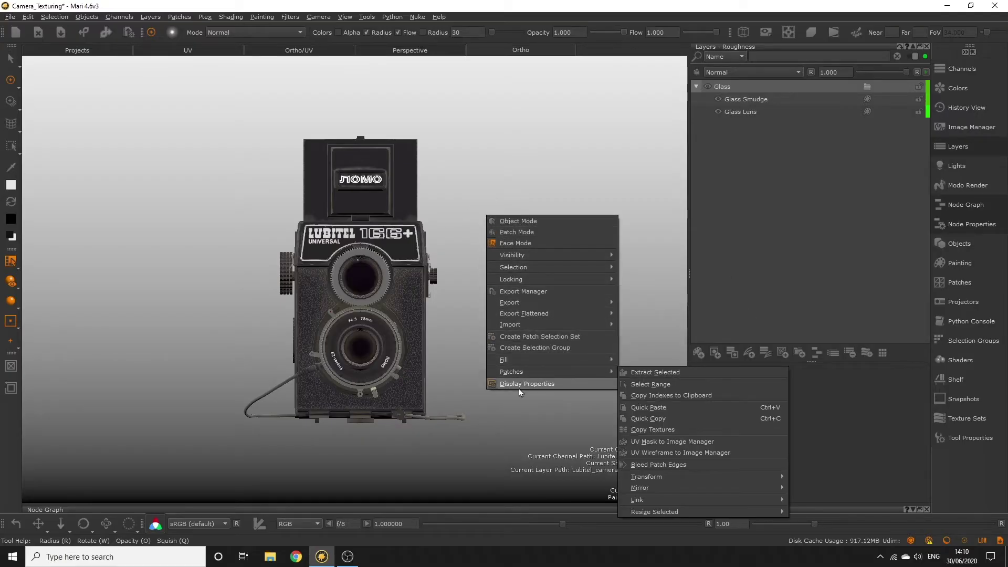
left_click(518, 385)
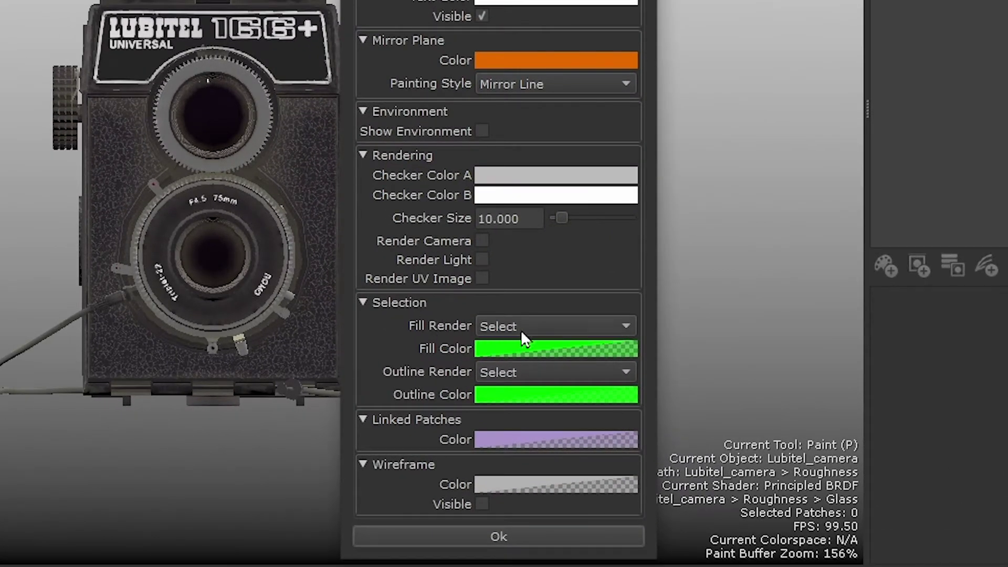
left_click(572, 328)
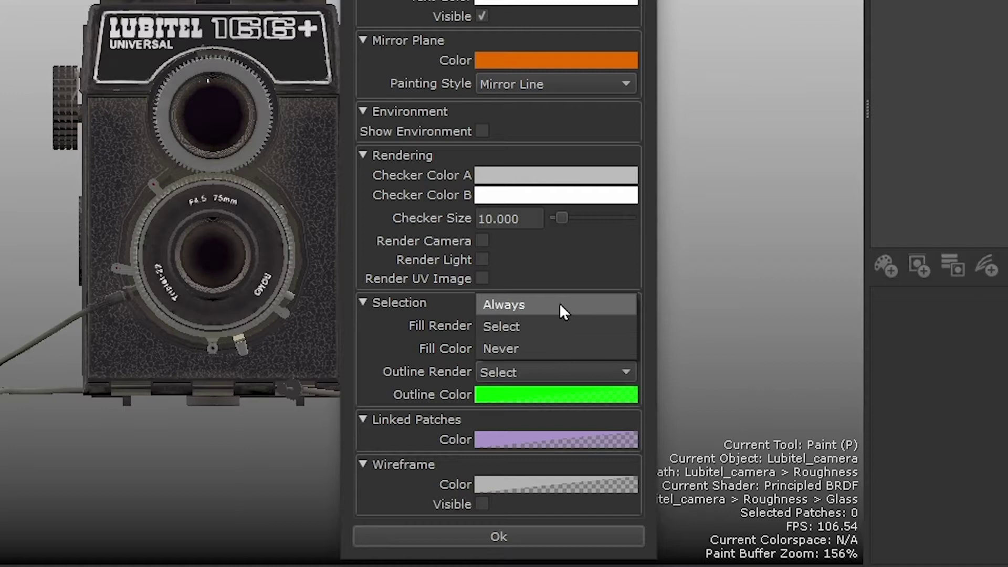
left_click(560, 306)
left_click(557, 372)
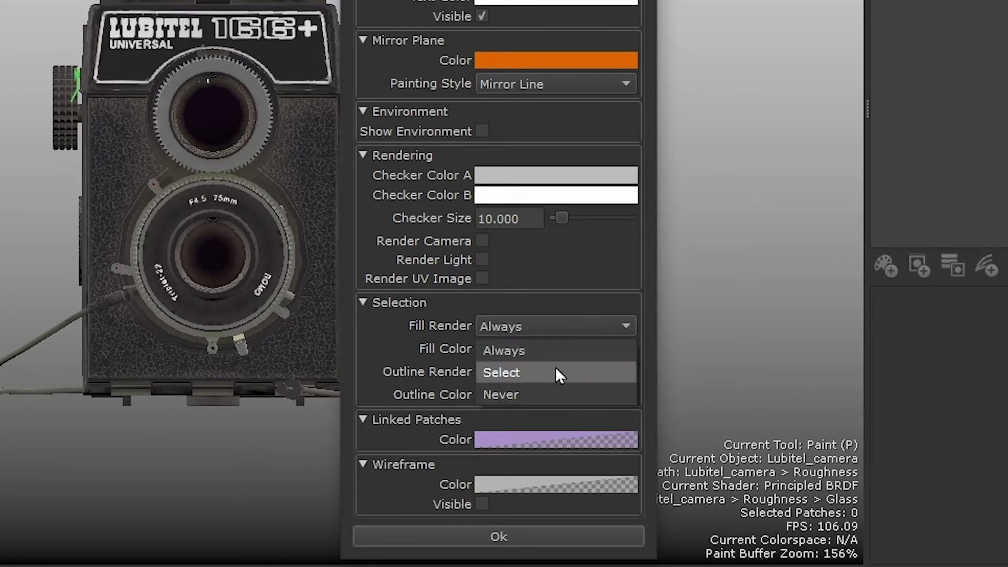
left_click(553, 350)
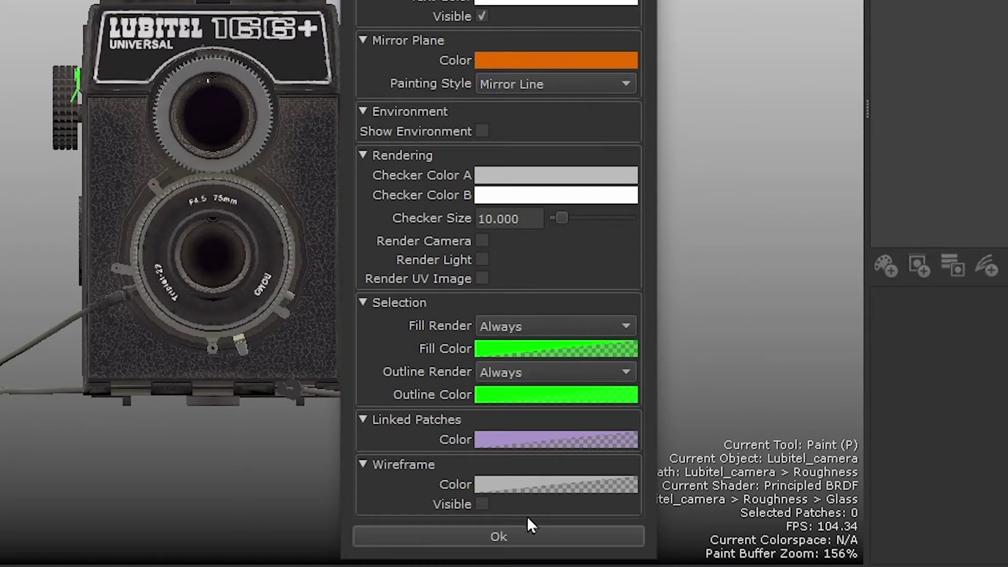
left_click(504, 535)
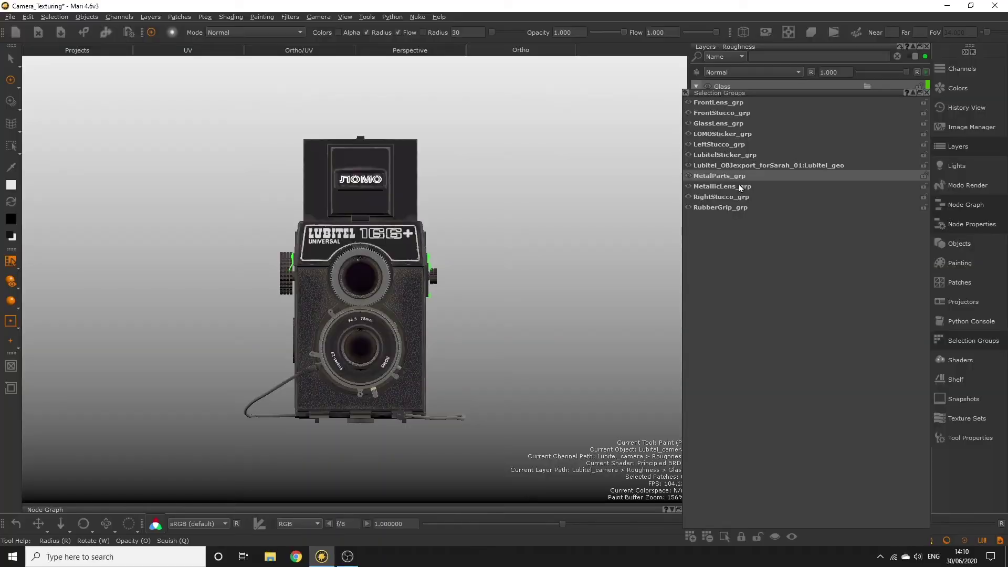
Select MetallicLens_grp and MetalParts_grp so the lens rings and side metal parts show green.
left_click(740, 186)
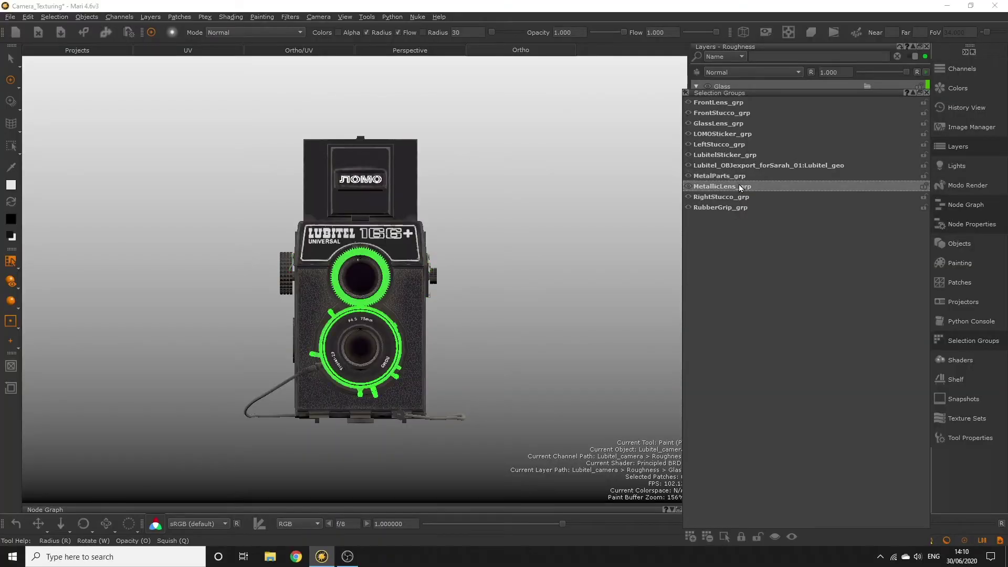
left_click(738, 176)
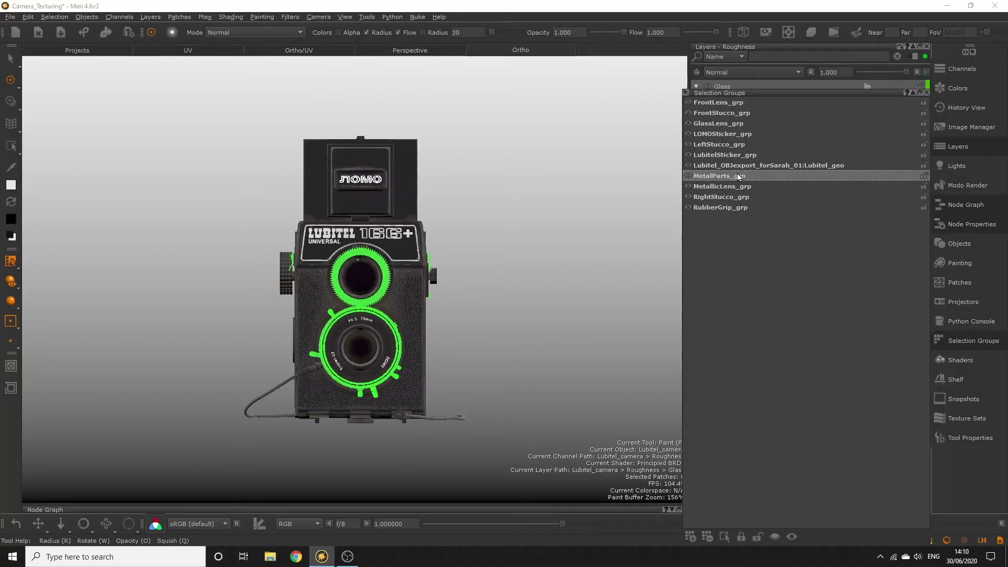
left_click_drag(523, 322, 574, 317, "alt")
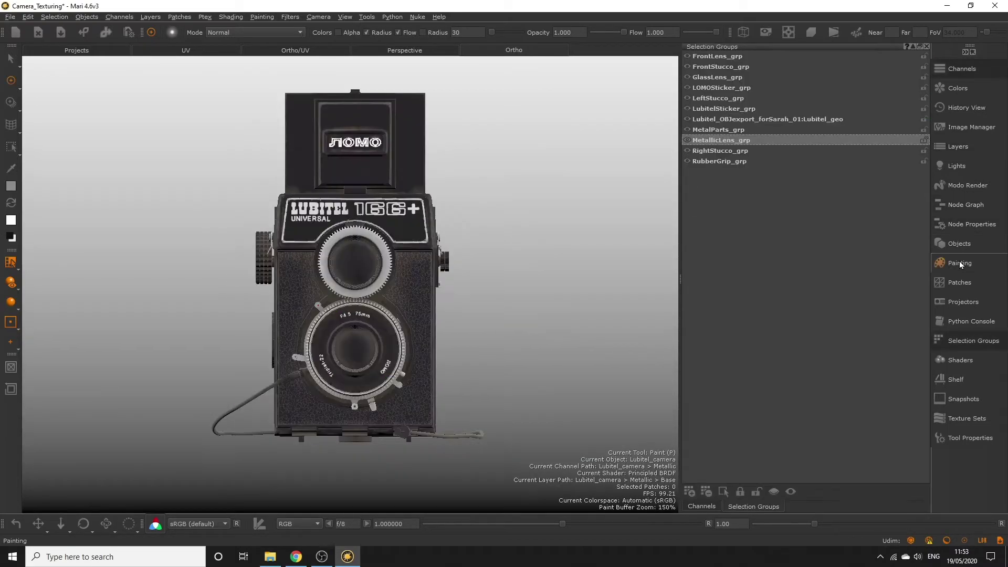
Set Projection Settings' Project On option to SelectedOnly in the Painting palette.
left_click(960, 261)
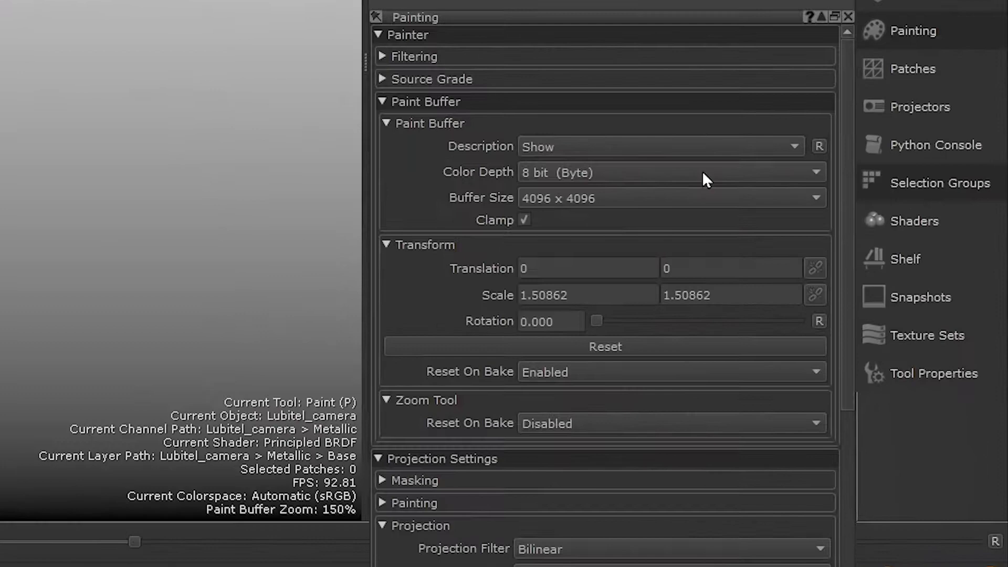
scroll(657, 361, "down", 5)
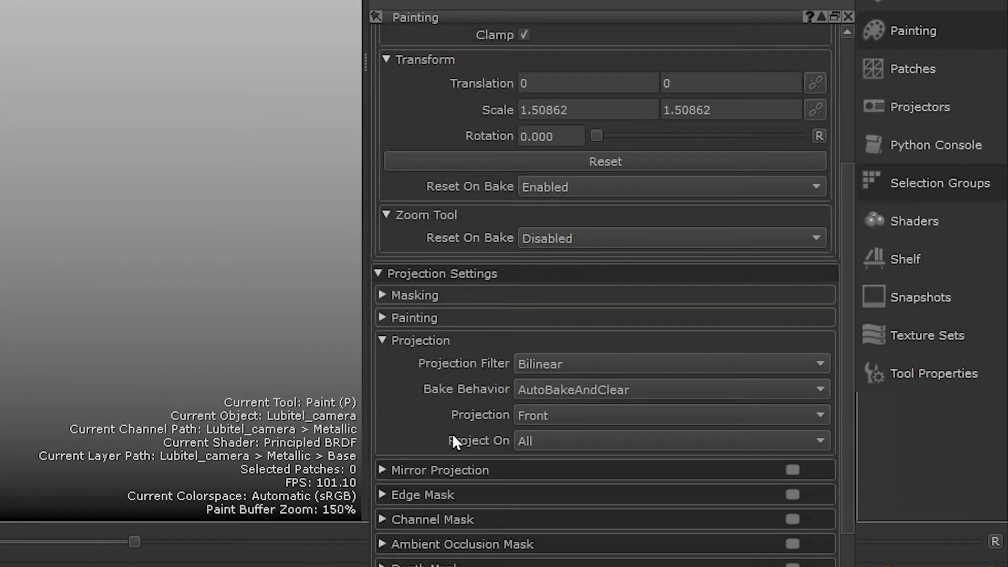
left_click(590, 442)
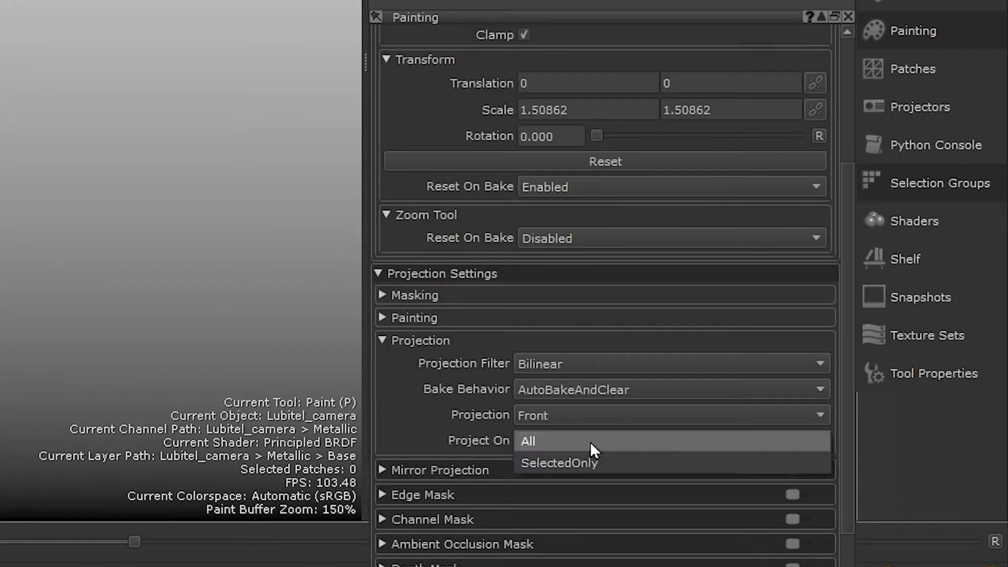
left_click(588, 466)
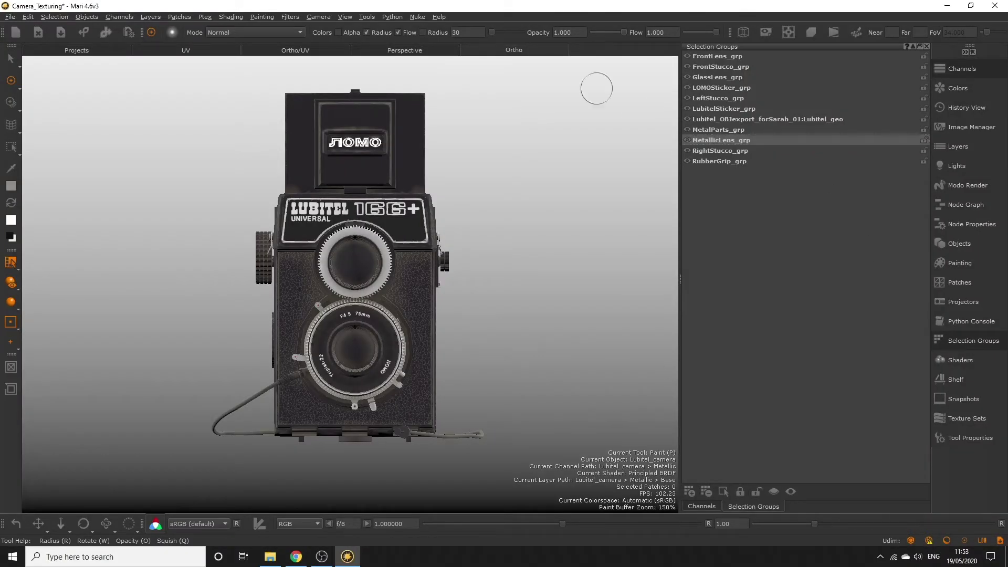
Show the 3D view beside the UV layout, reset colours to white/black, and preview Metallic alone.
left_click(286, 50)
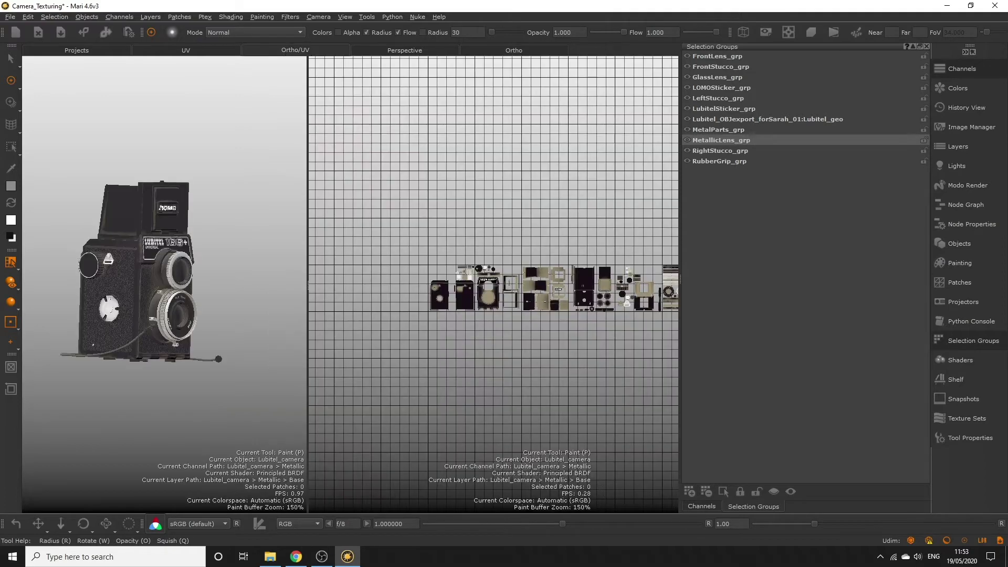
left_click_drag(579, 339, 495, 342, "alt+shift")
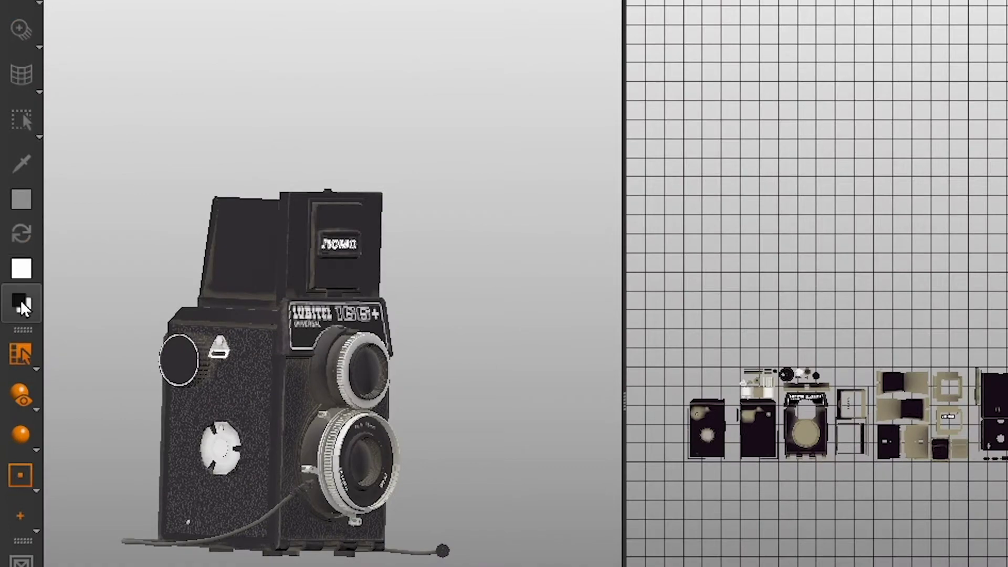
left_click(21, 304)
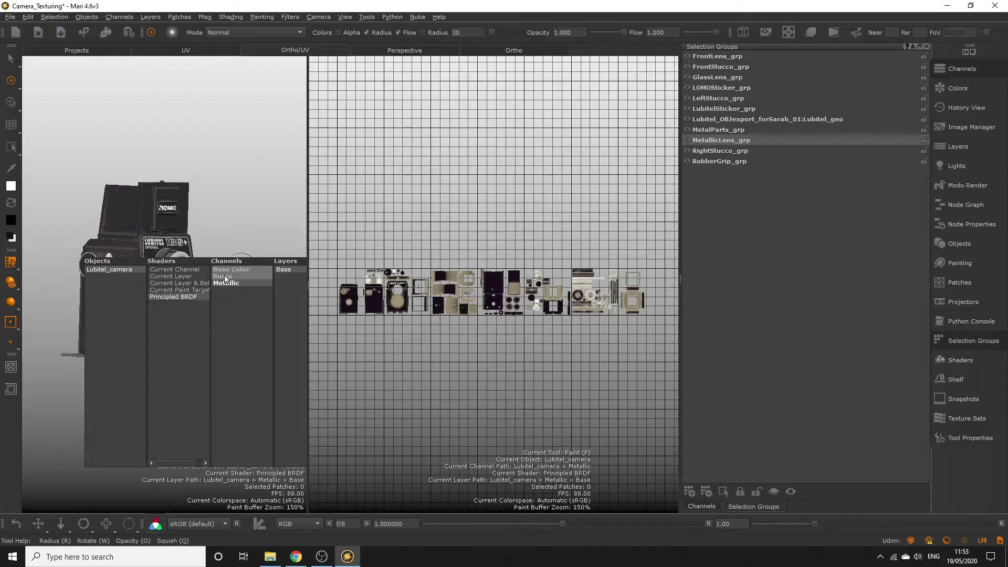
left_click(182, 291)
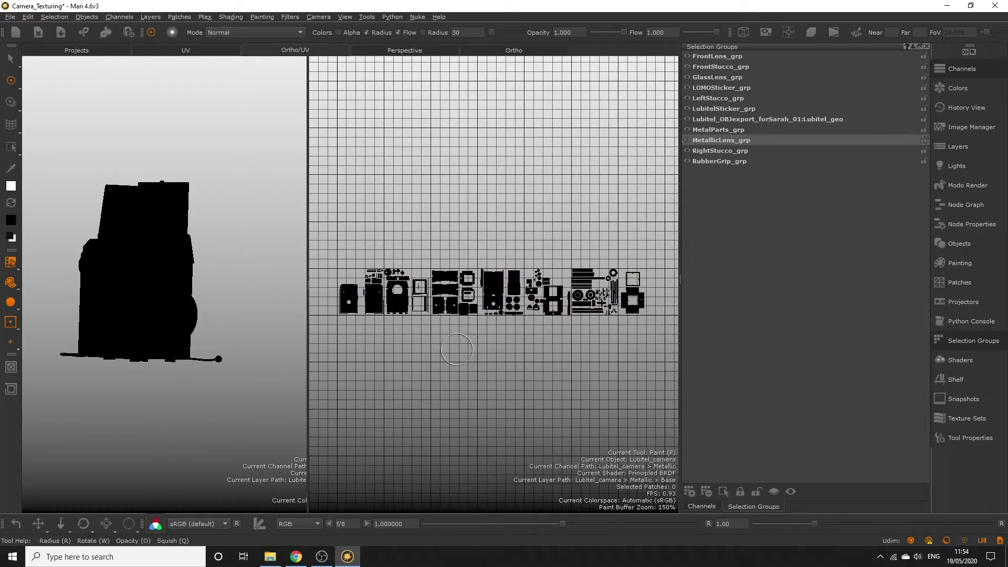
With an enlarged brush, paint the lens rings and metal parts white in Metallic.
mouse_move(441, 344)
left_mouse_down()
mouse_move(465, 344)
mouse_move(449, 344)
left_mouse_up()
mouse_move(427, 290)
left_mouse_down()
mouse_move(326, 300)
mouse_move(384, 277)
mouse_move(365, 277)
mouse_move(588, 291)
mouse_move(569, 290)
mouse_move(619, 305)
left_mouse_up()
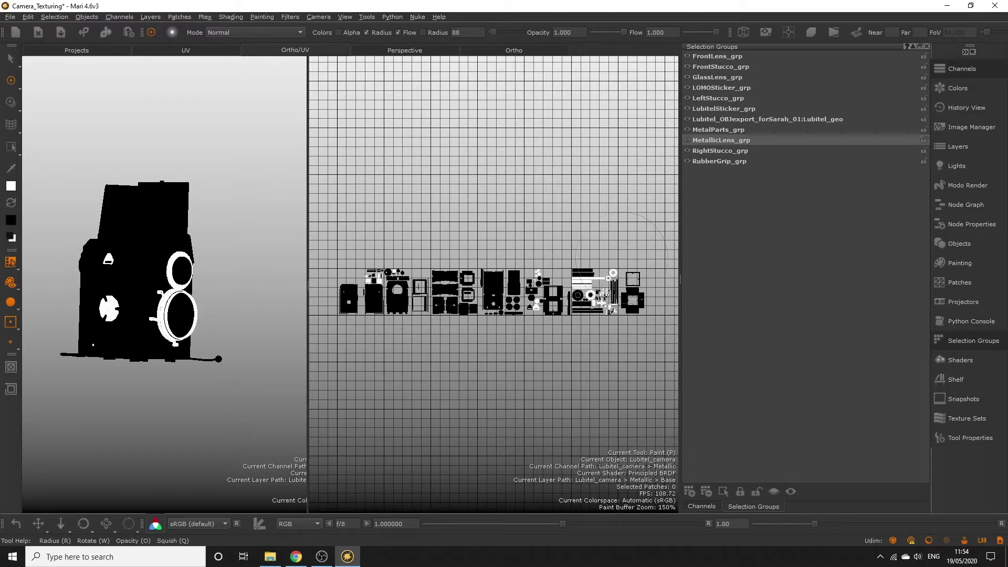
scroll(231, 324, "up", 6)
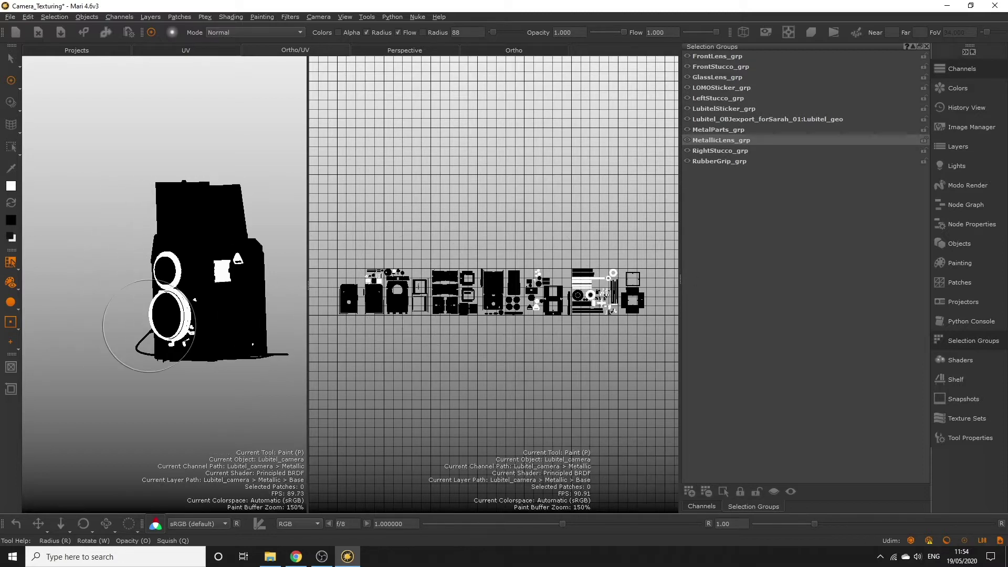
left_click_drag(191, 333, 252, 331, "alt+shift")
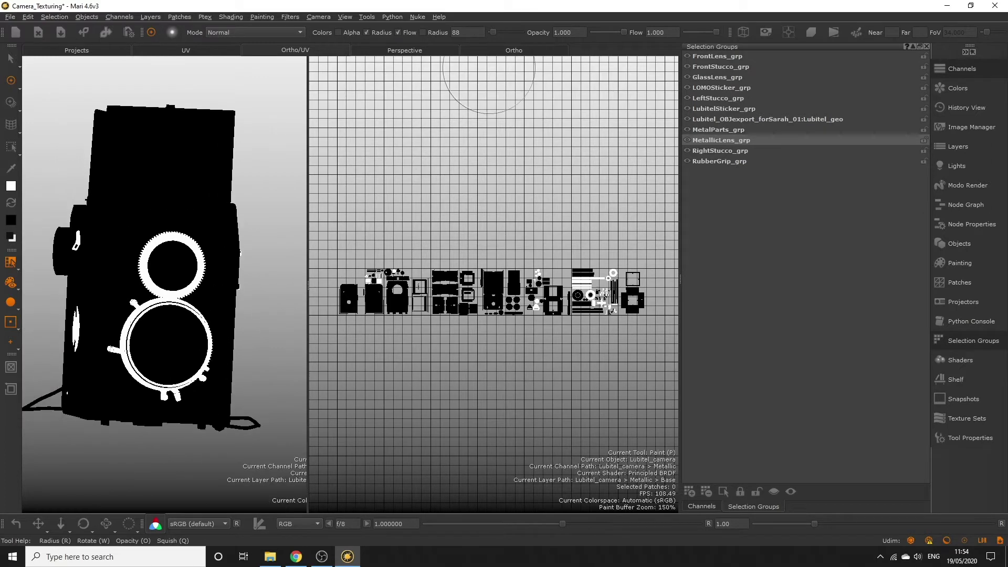
Return to the single Perspective view with Principled BRDF shading and inspect the shiny metal lens rings.
left_click(408, 51)
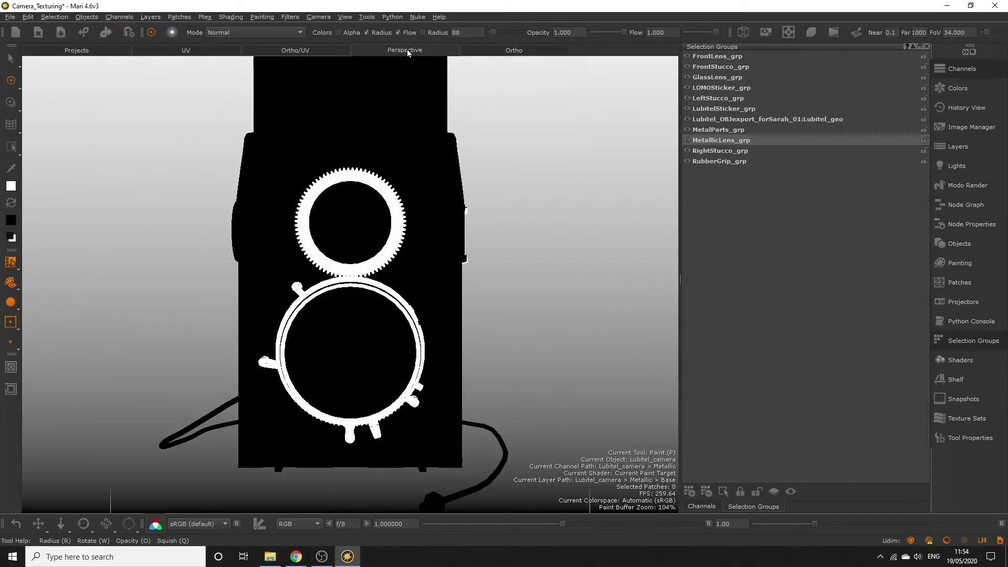
right_click(520, 235)
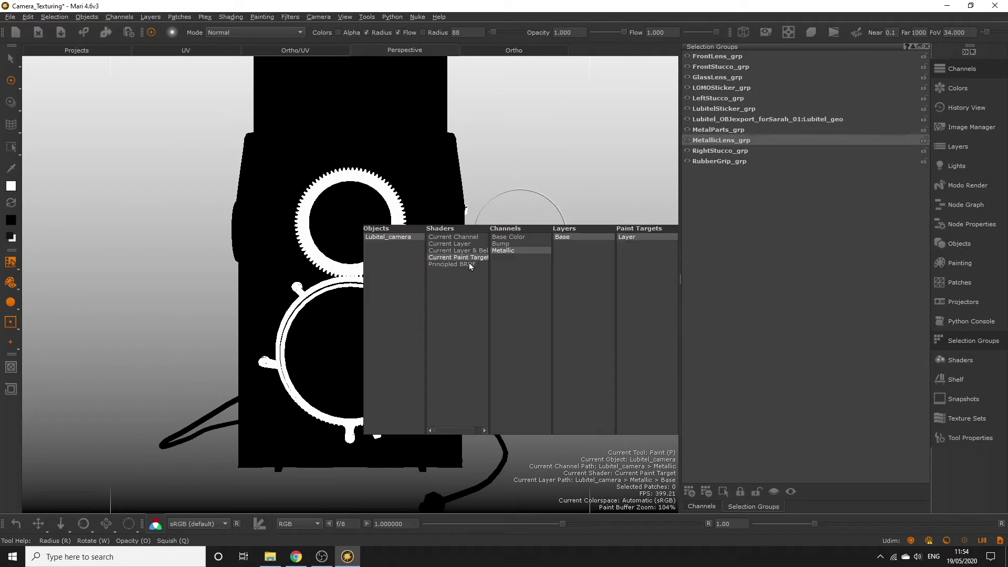
left_click(468, 263)
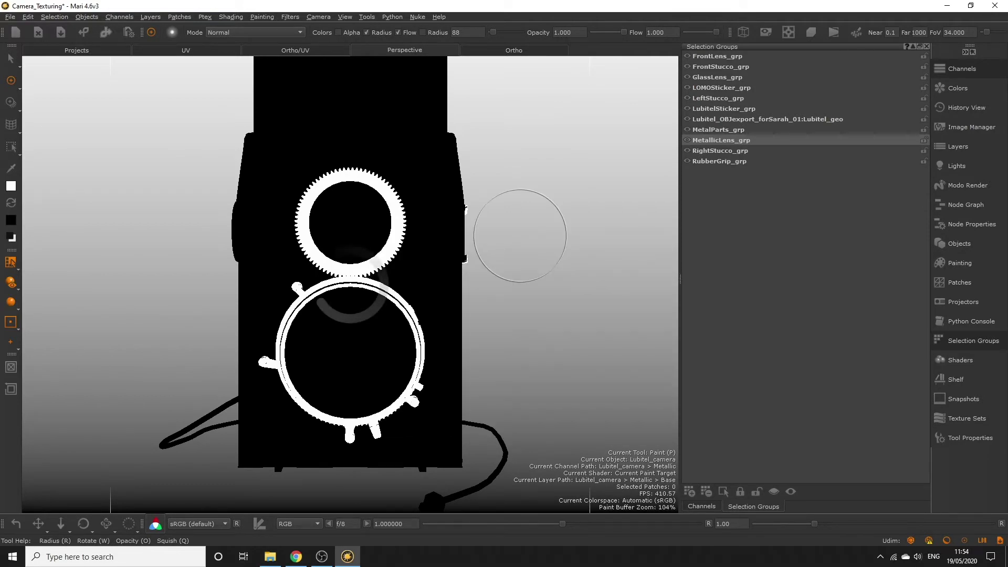
scroll(497, 261, "down", 4)
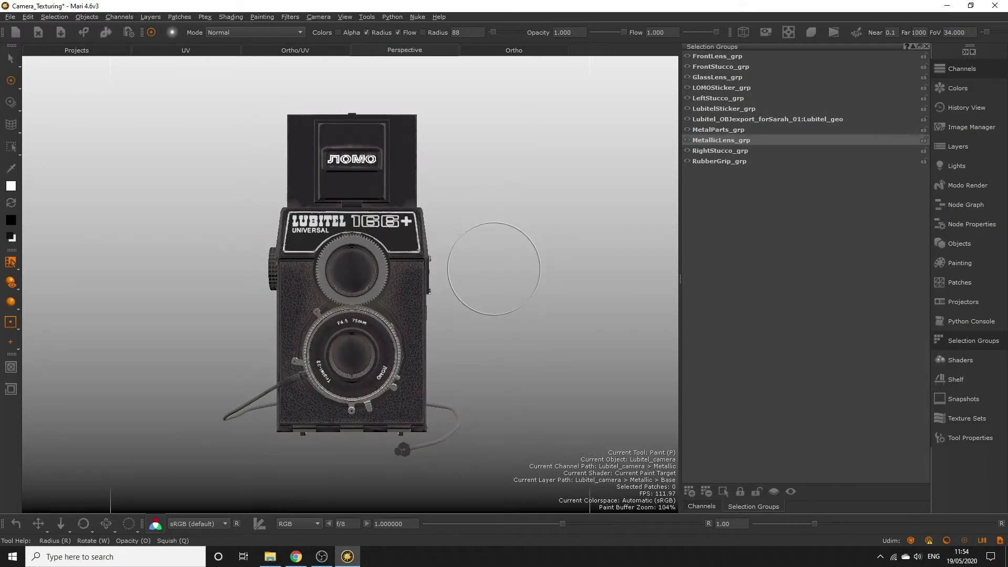
scroll(491, 265, "up", 4)
left_click_drag(491, 266, 412, 344, "alt")
scroll(374, 311, "down", 5)
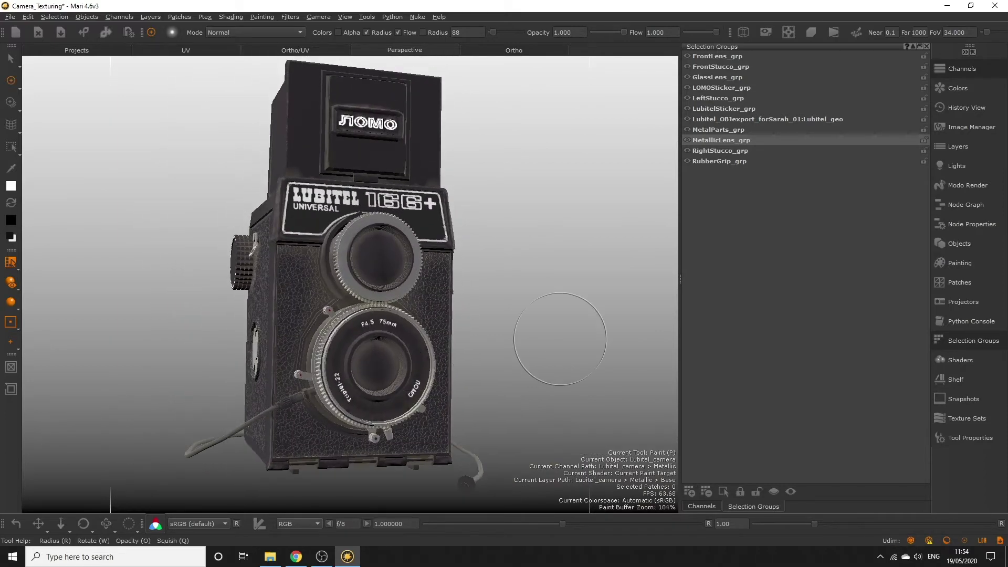
Add a 2048 x 2048 channel named Roughness with Scalar Data ticked under Colorspace.
left_click(978, 68)
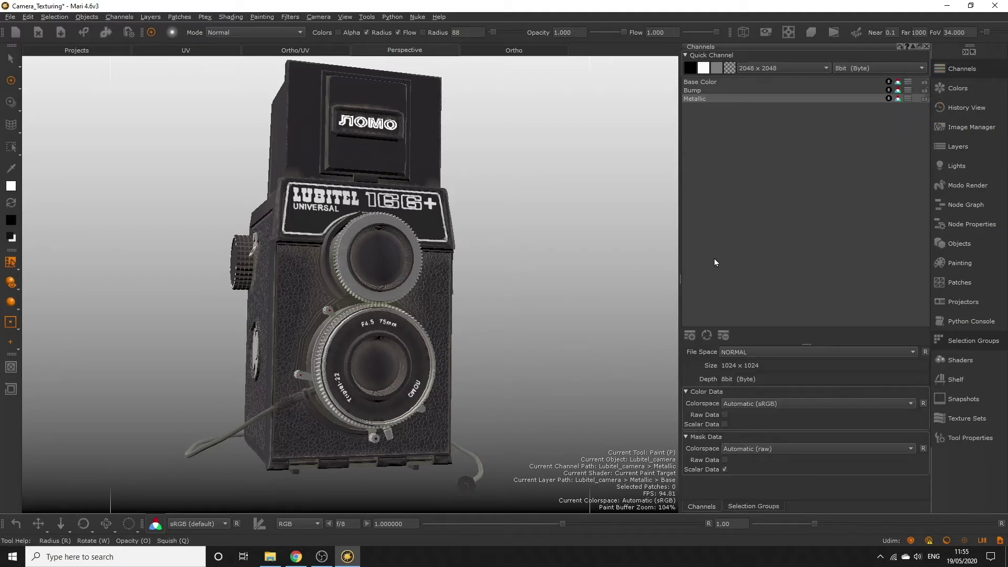
left_click(690, 335)
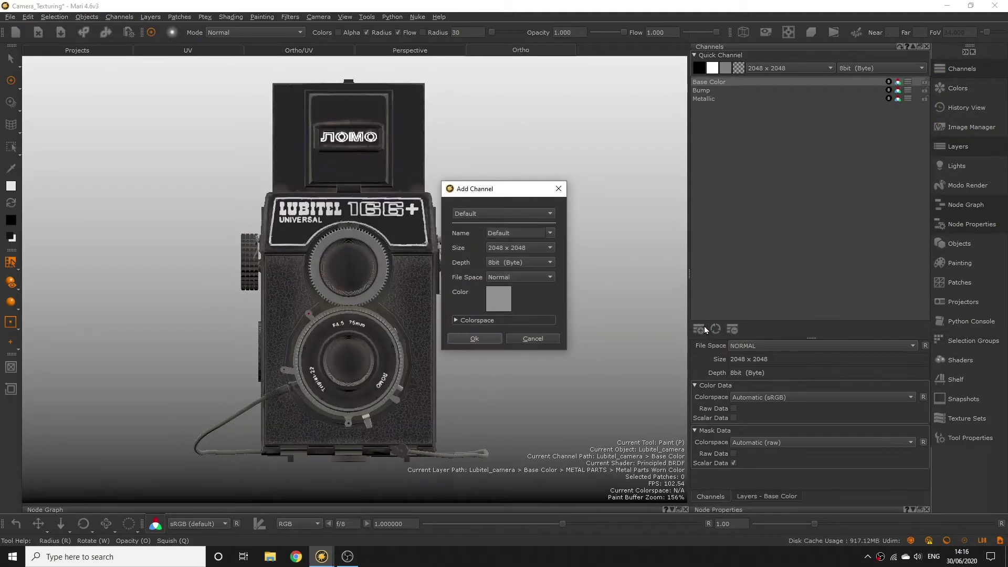
double_click(491, 235)
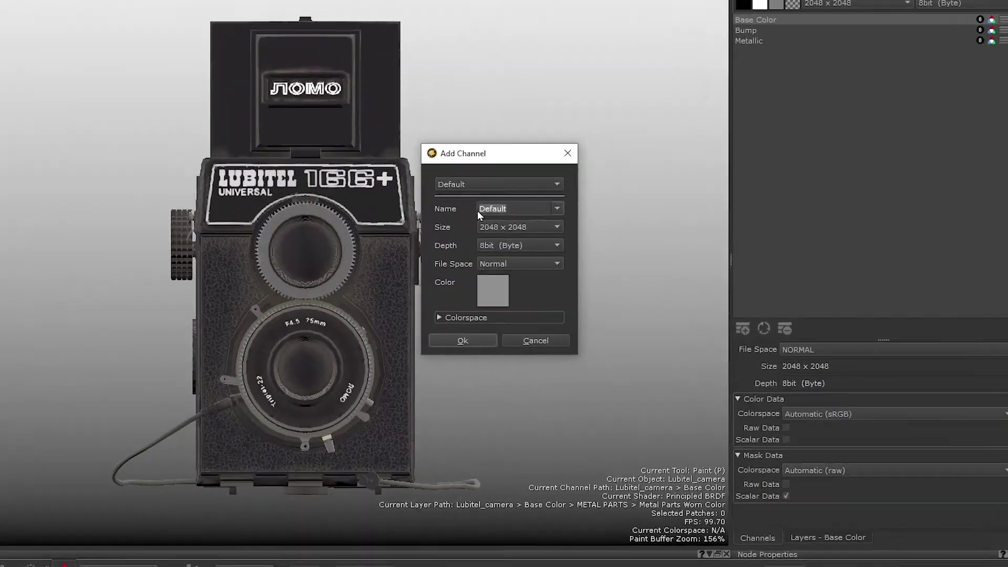
type("Roughness")
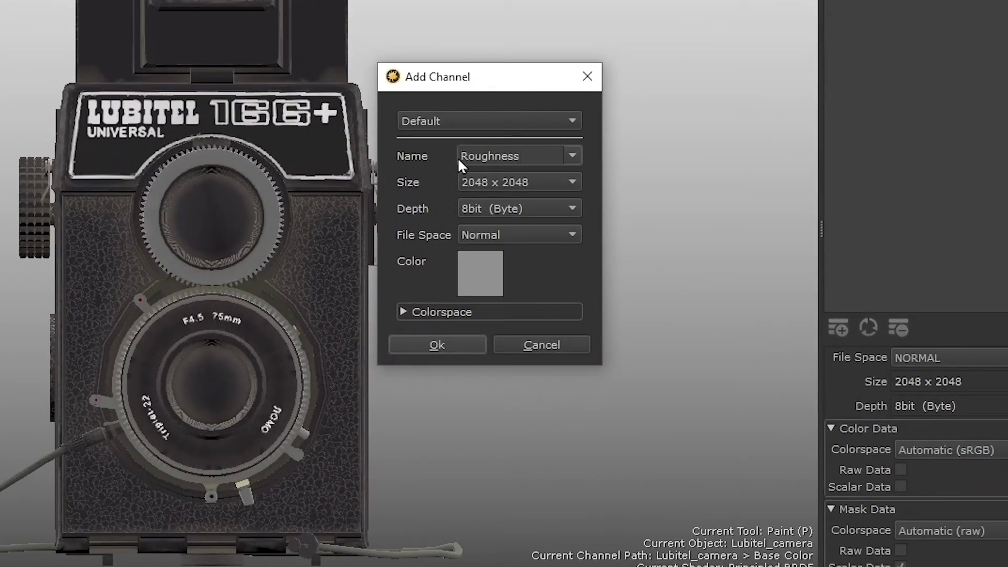
left_click(560, 183)
left_click(512, 183)
left_click(403, 313)
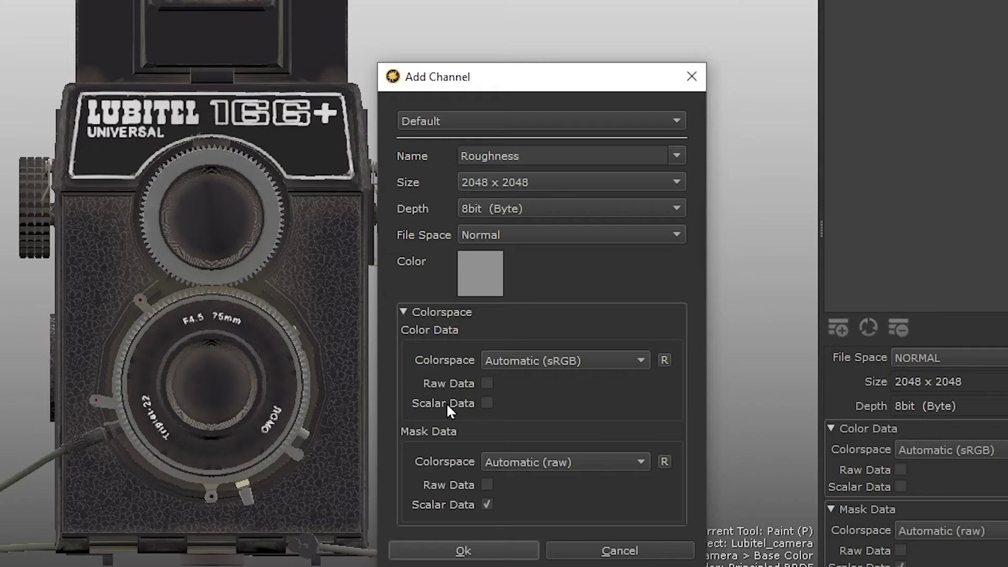
left_click(487, 402)
left_click(489, 552)
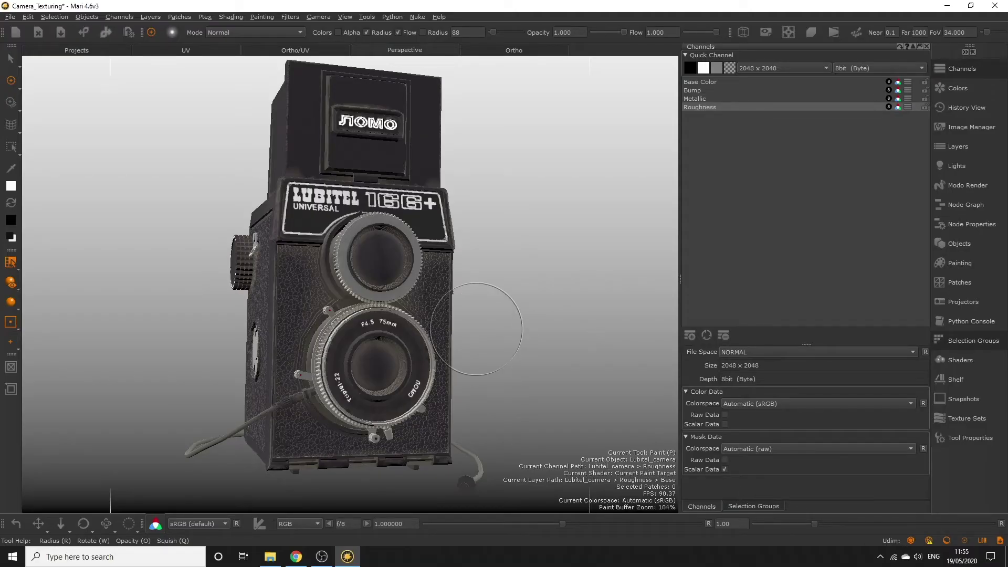
Plug the Roughness channel into the Principled BRDF shader's Roughness input.
left_click(959, 362)
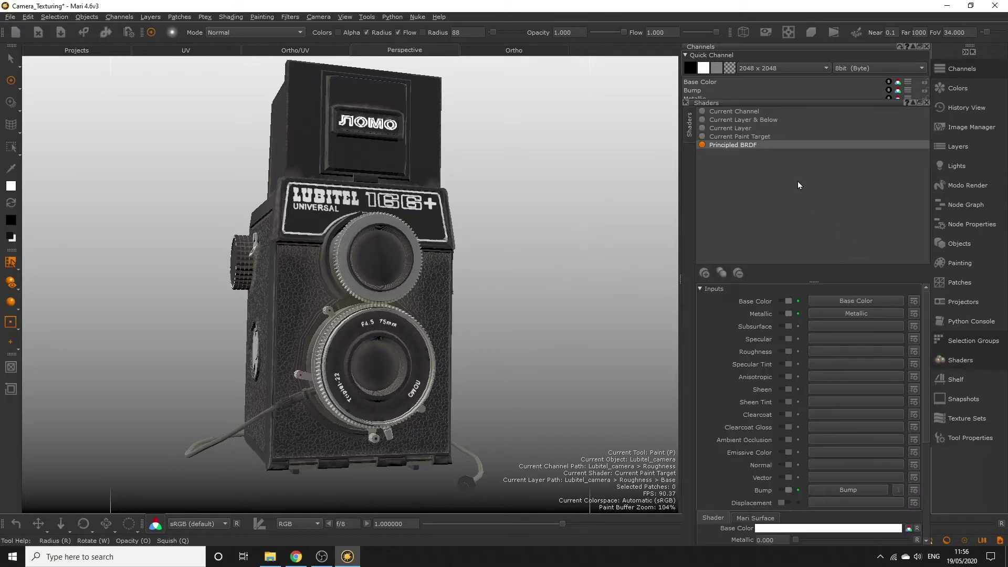
left_click(756, 145)
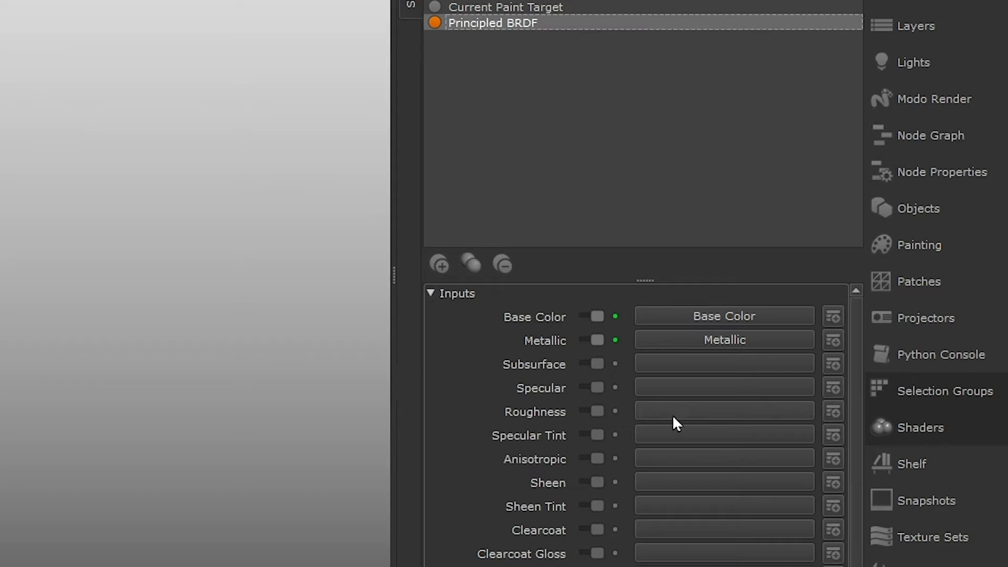
left_click(720, 411)
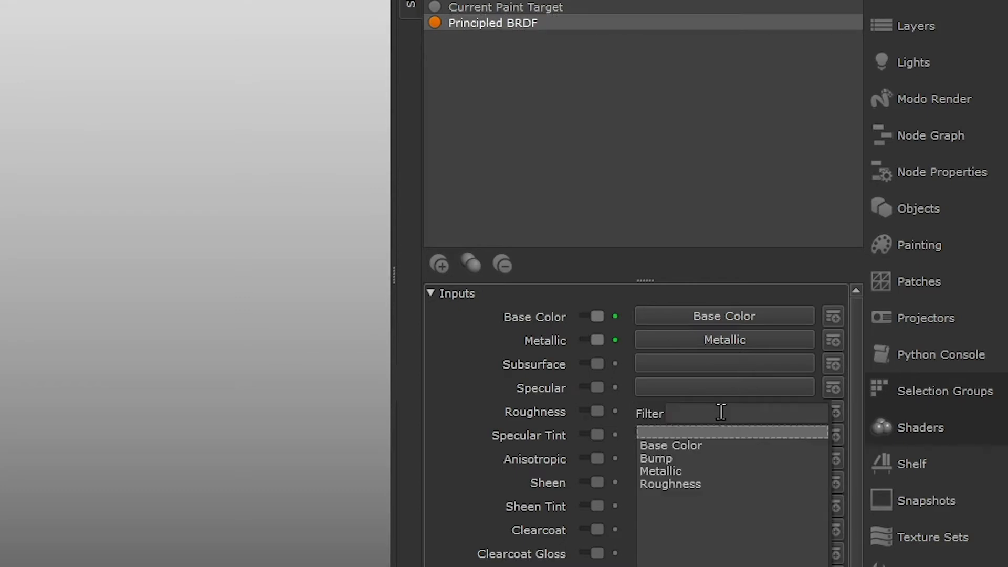
left_click(681, 482)
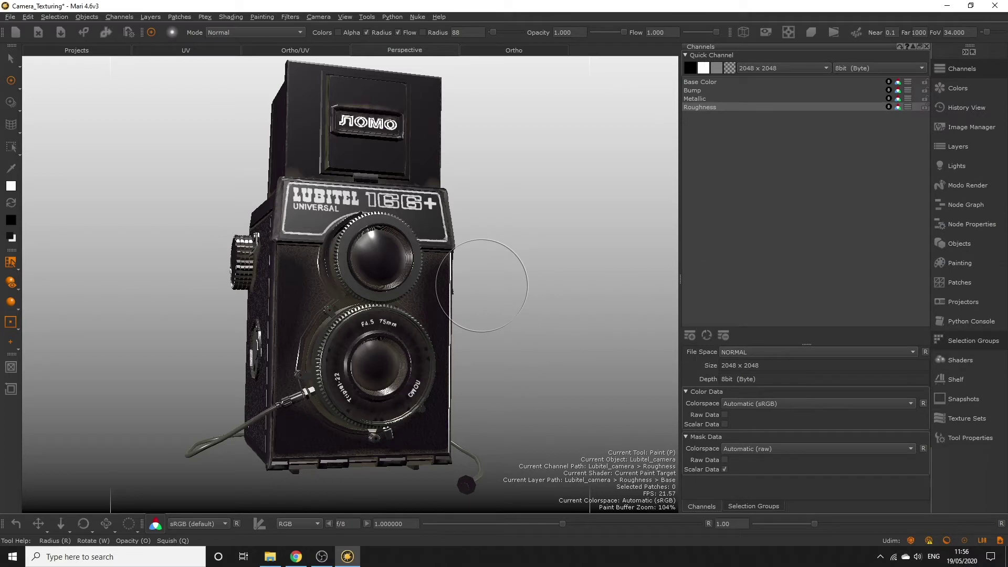
Orbit to check the camera's glossier finish, then bring up the Selection Groups palette.
mouse_move(502, 278)
left_mouse_down("alt")
mouse_move(497, 288)
mouse_move(464, 291)
mouse_move(547, 283)
mouse_move(462, 286)
mouse_move(515, 272)
left_mouse_up("alt")
mouse_move(434, 305)
left_mouse_down("alt")
mouse_move(535, 279)
mouse_move(541, 299)
mouse_move(513, 288)
mouse_move(482, 316)
mouse_move(514, 331)
mouse_move(535, 293)
mouse_move(493, 289)
mouse_move(482, 316)
mouse_move(540, 313)
mouse_move(359, 314)
mouse_move(480, 322)
left_mouse_up("alt")
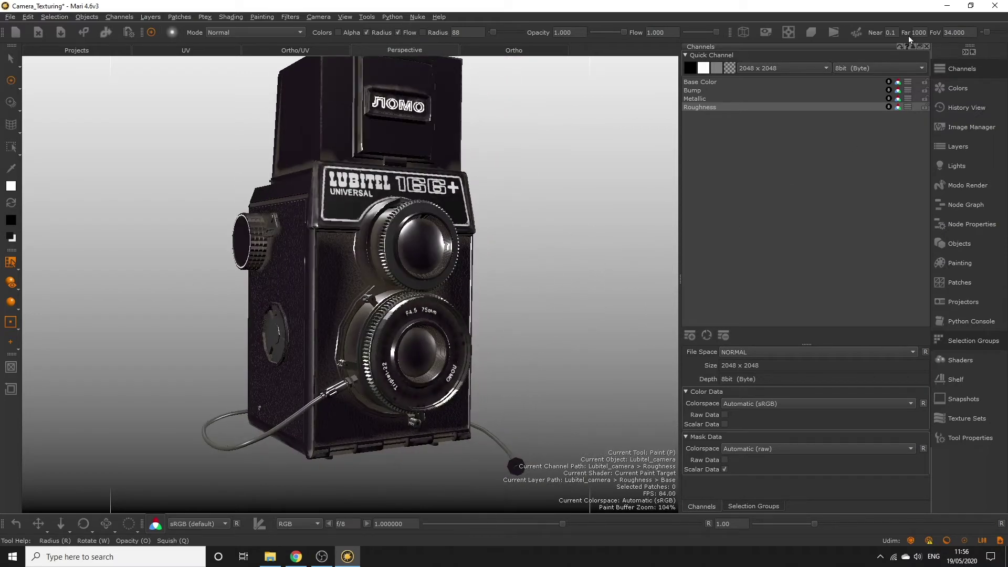
left_click(926, 46)
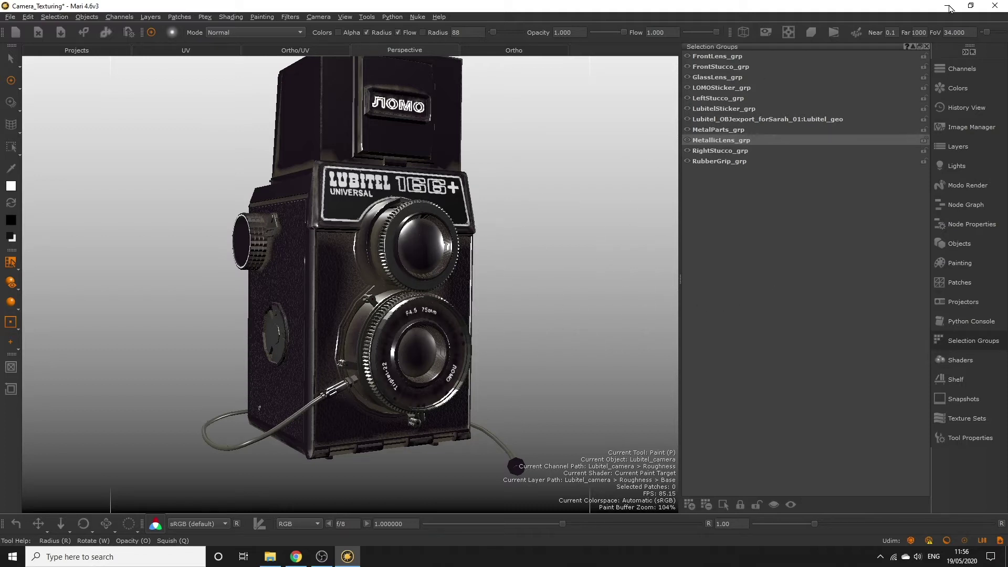
Dock the Roughness channel's layers beside the viewport and delete its Base layer, leaving it empty.
left_click(927, 46)
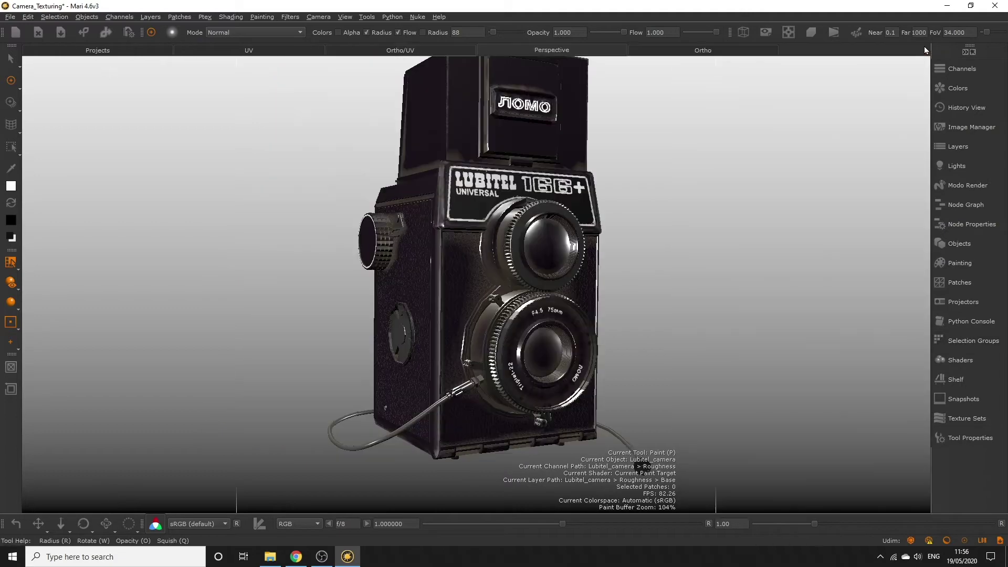
mouse_move(715, 278)
left_mouse_down("alt+shift")
mouse_move(639, 313)
mouse_move(569, 315)
mouse_move(635, 315)
left_mouse_up("alt+shift")
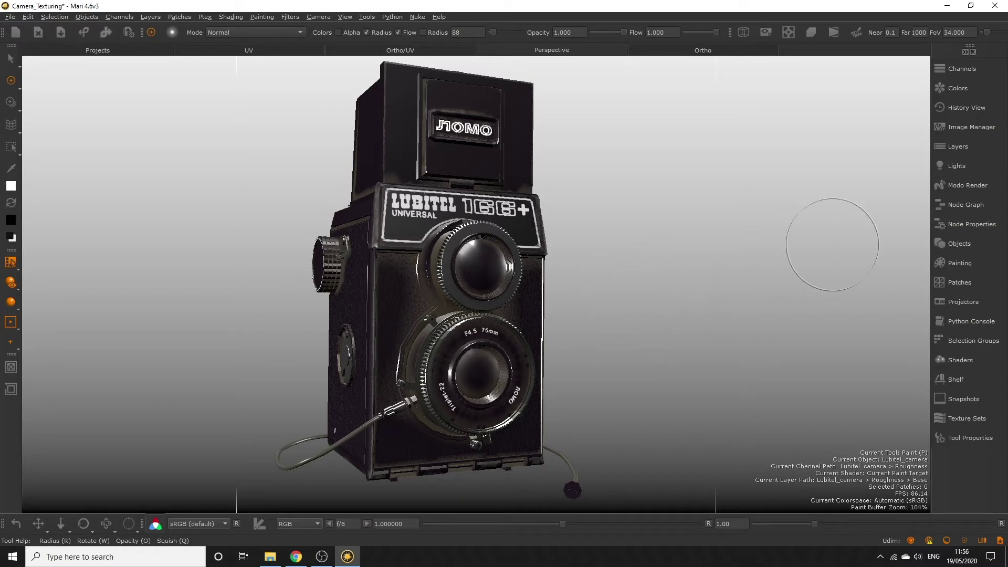
left_click(969, 150)
double_click(757, 120)
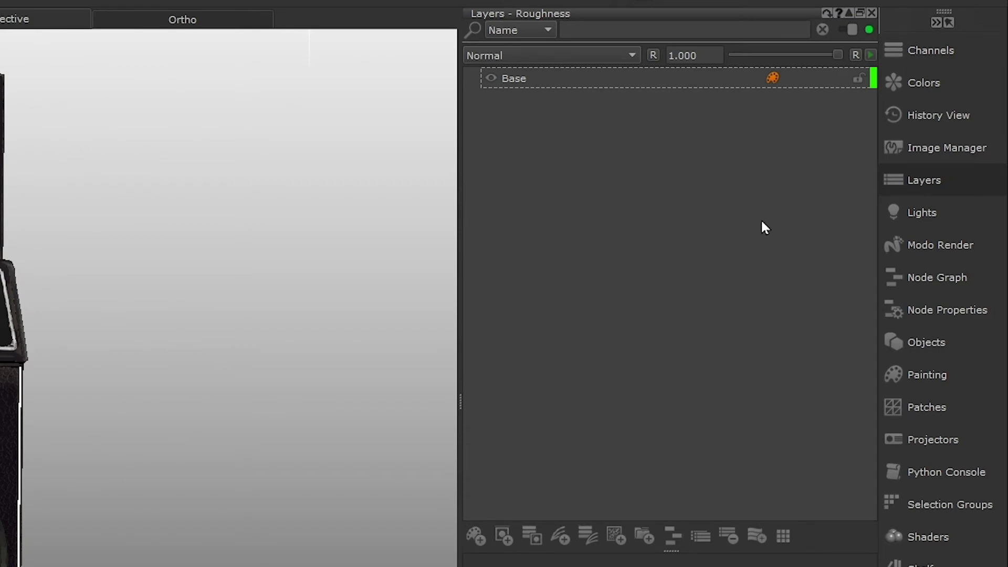
left_click(676, 80)
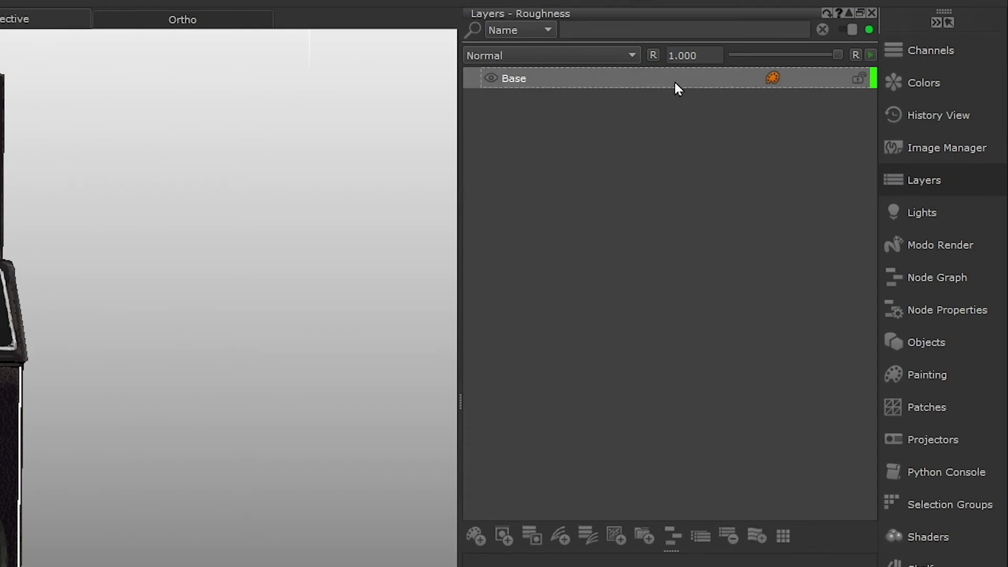
left_click(727, 536)
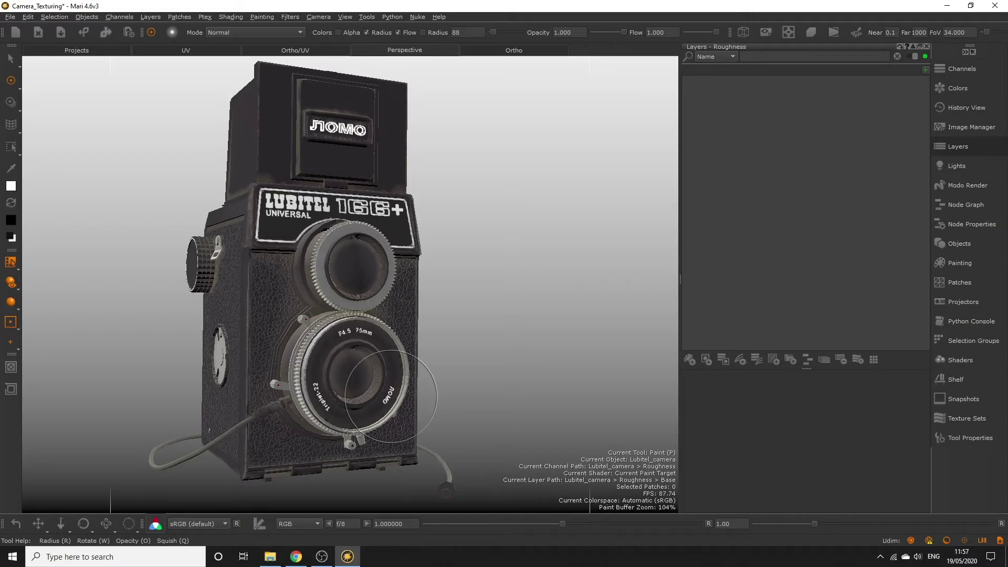
Frame the camera from the front and add a new layer to the Roughness channel.
left_click_drag(391, 396, 362, 395, "alt")
scroll(363, 395, "up", 5)
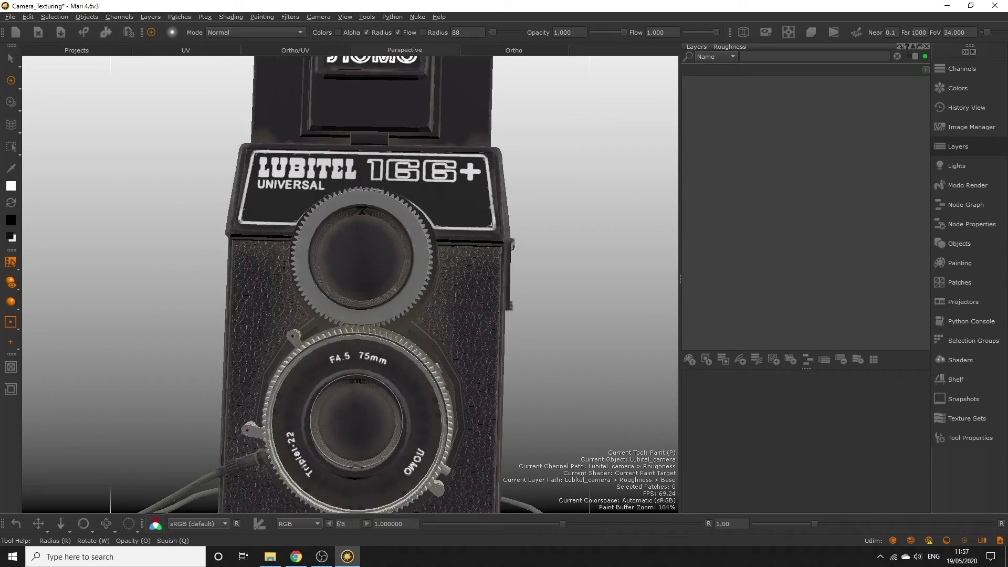
key("f")
left_click(963, 69)
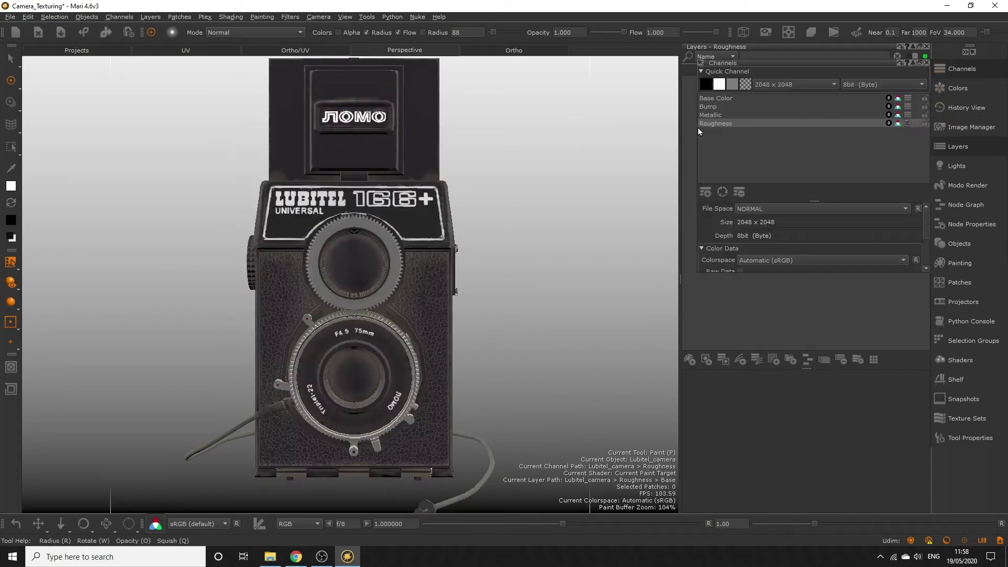
left_click(720, 125)
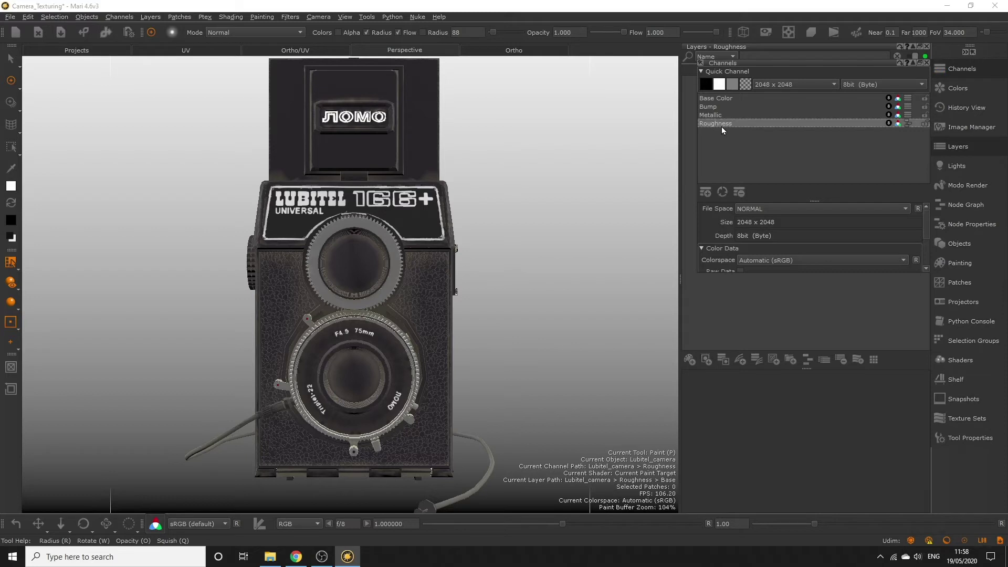
left_click(688, 361)
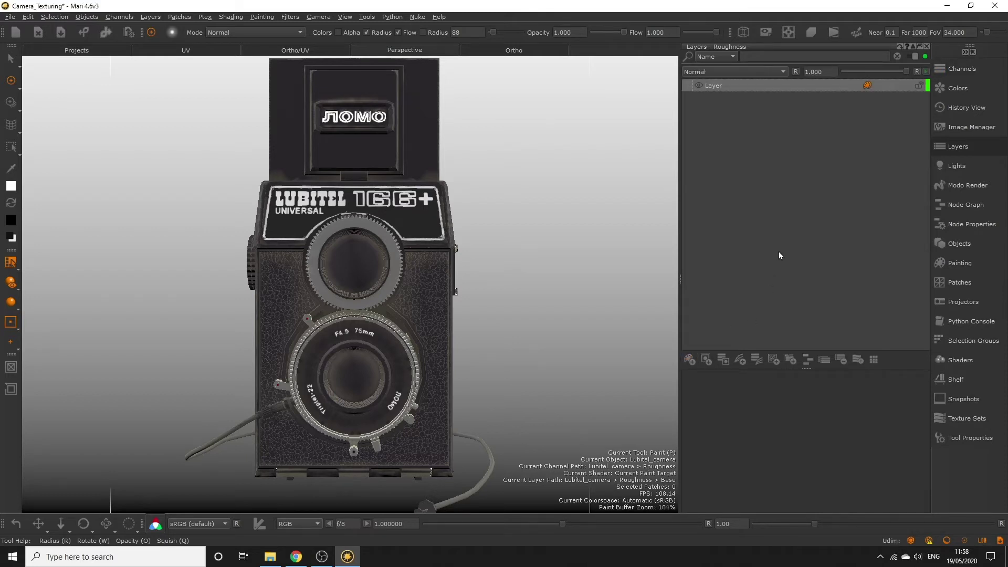
Select the GlassLens_grp selection group and bring up the Painting settings.
left_click(960, 341)
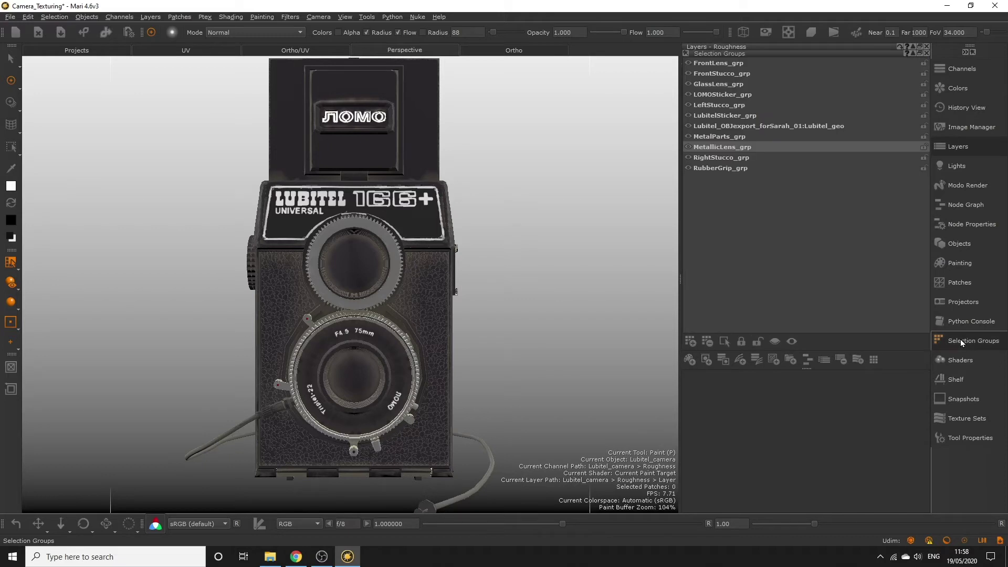
left_click(742, 84)
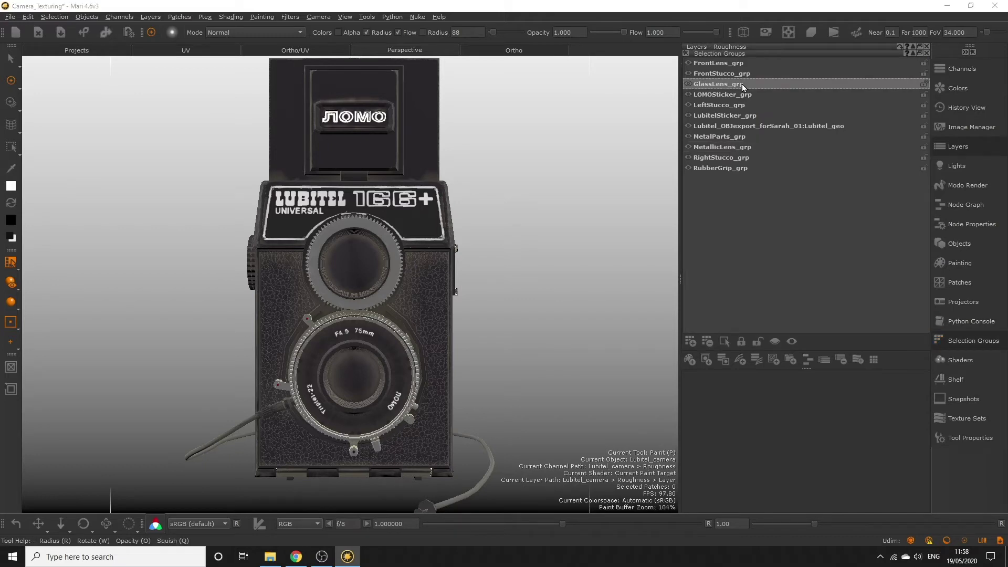
left_click(961, 262)
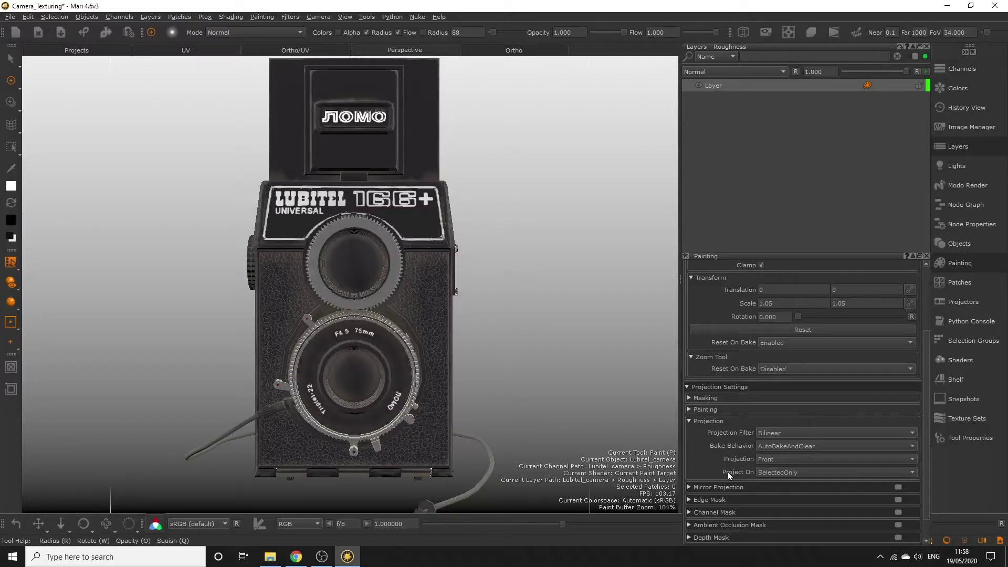
Paint the upper viewfinder and lower taking lens glass black with the basic brush.
left_click(958, 147)
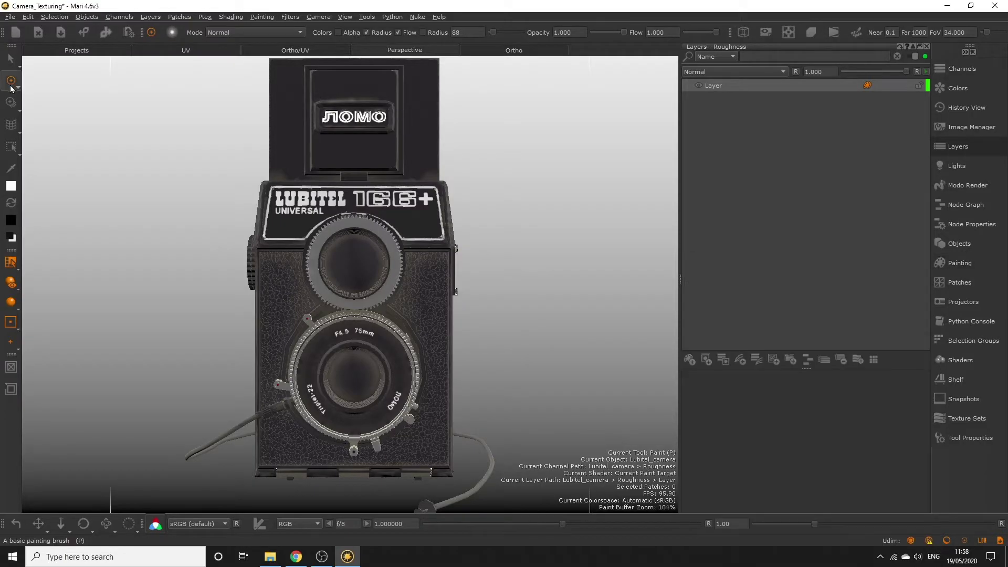
left_click(9, 83)
left_click(72, 83)
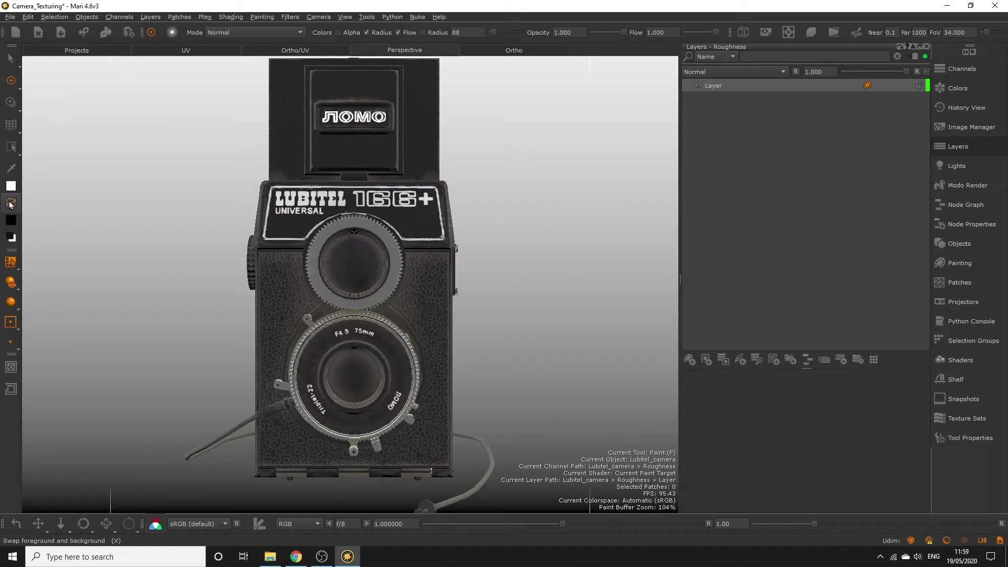
left_click(9, 205)
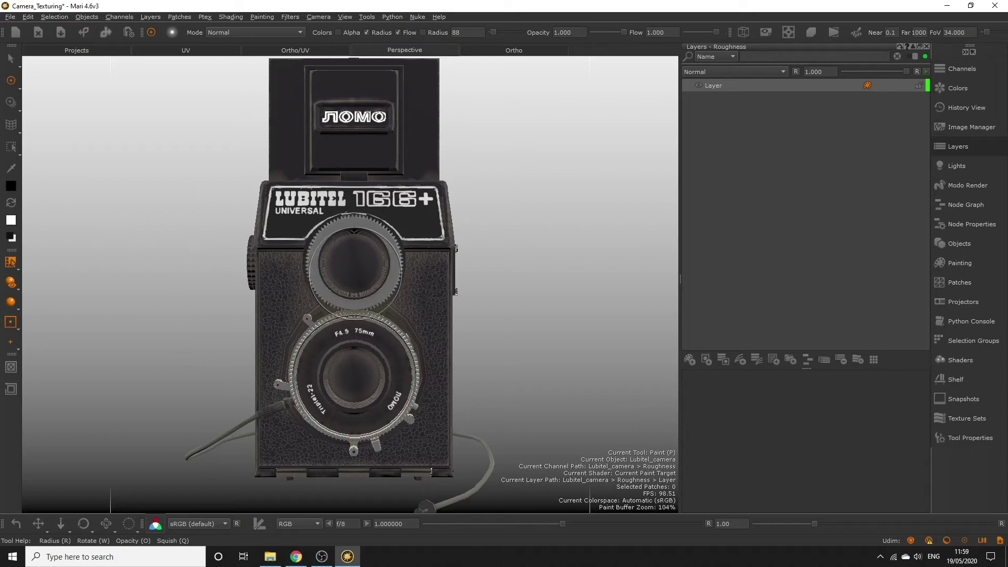
left_click(353, 264)
mouse_move(353, 264)
left_mouse_down()
mouse_move(363, 255)
mouse_move(353, 239)
mouse_move(341, 252)
mouse_move(379, 290)
left_mouse_up()
mouse_move(352, 365)
left_mouse_down()
mouse_move(372, 390)
mouse_move(356, 354)
mouse_move(391, 407)
mouse_move(352, 351)
mouse_move(383, 394)
mouse_move(370, 386)
mouse_move(370, 366)
mouse_move(402, 358)
left_mouse_up()
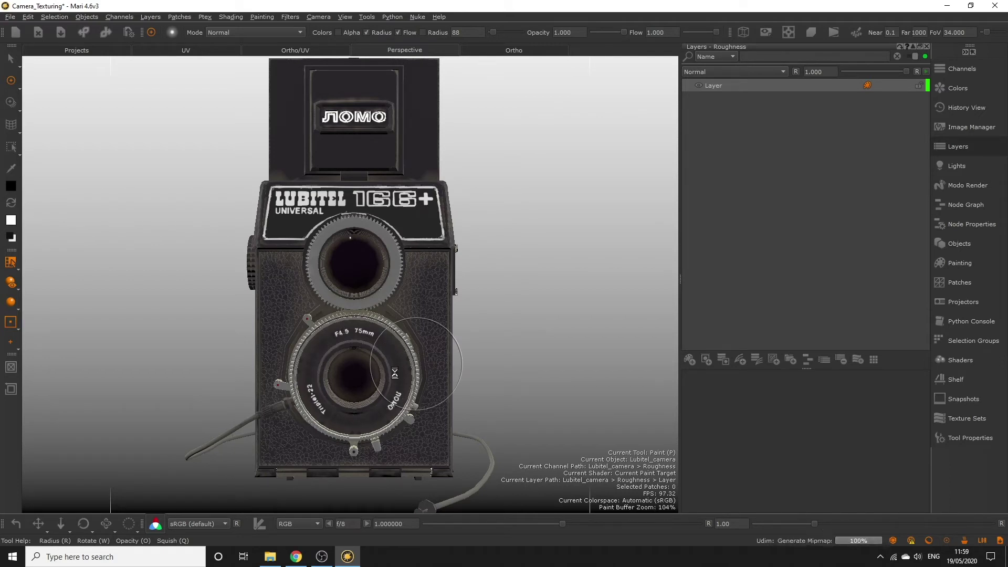
left_click_drag(397, 374, 376, 304, "alt")
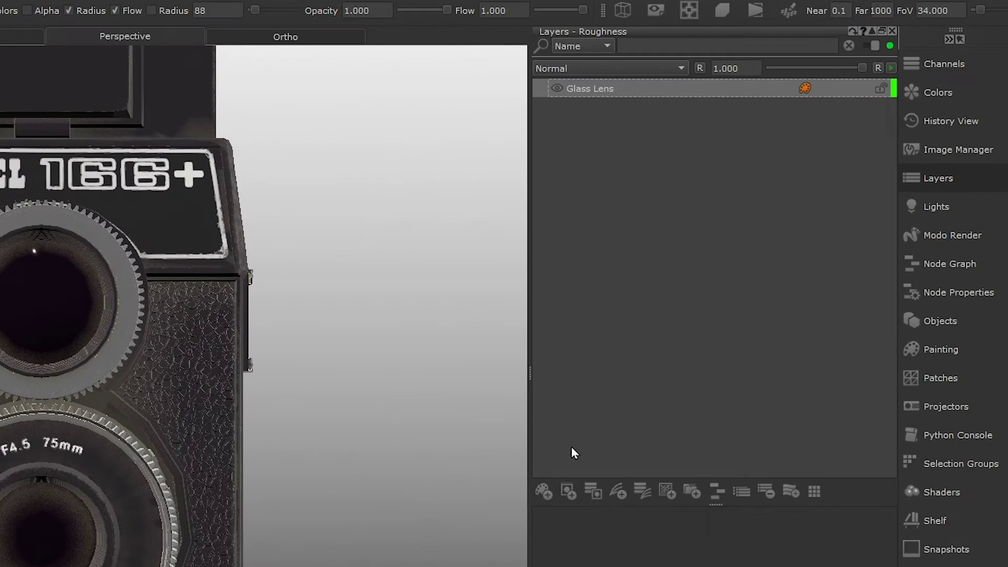
Add a new layer above Glass Lens and load the Organic Brushes fingerprint brush.
left_click(543, 494)
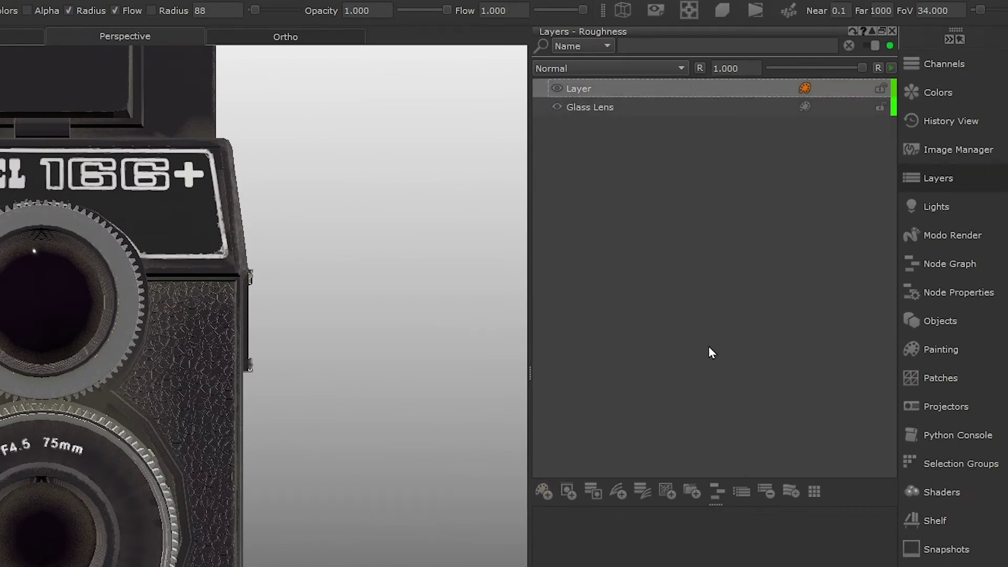
left_click(940, 520)
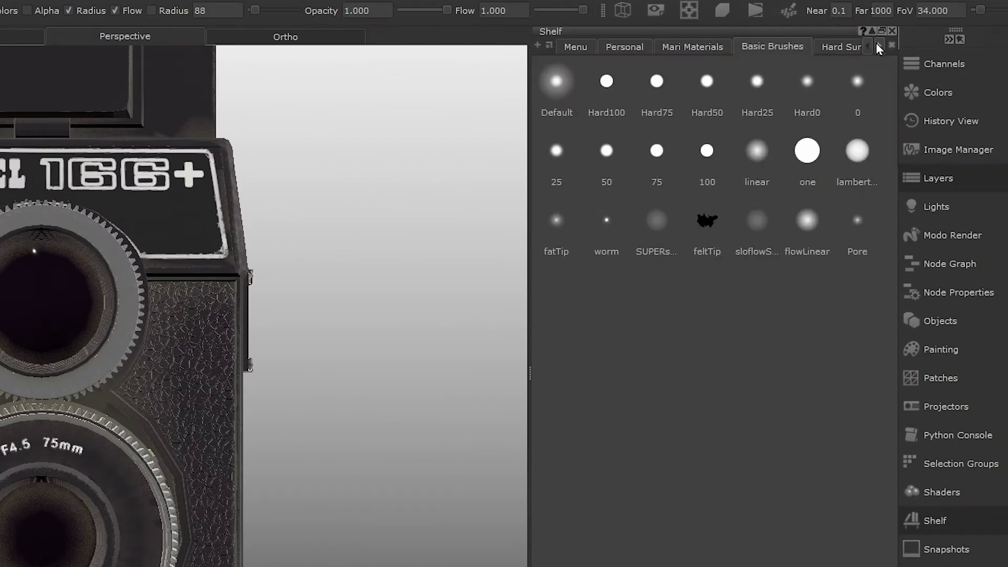
left_click(878, 46)
left_click(876, 44)
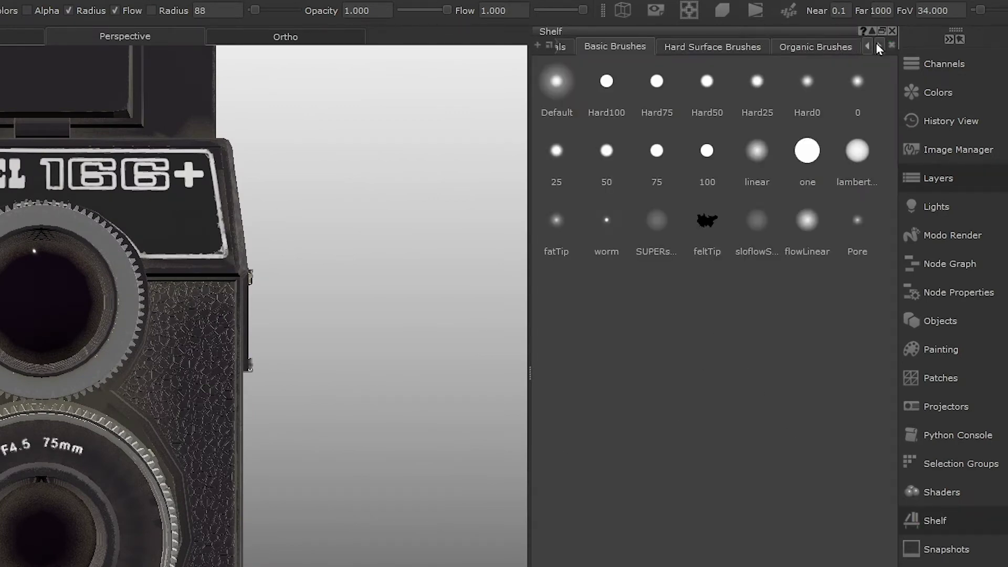
left_click(802, 49)
scroll(850, 111, "down", 2)
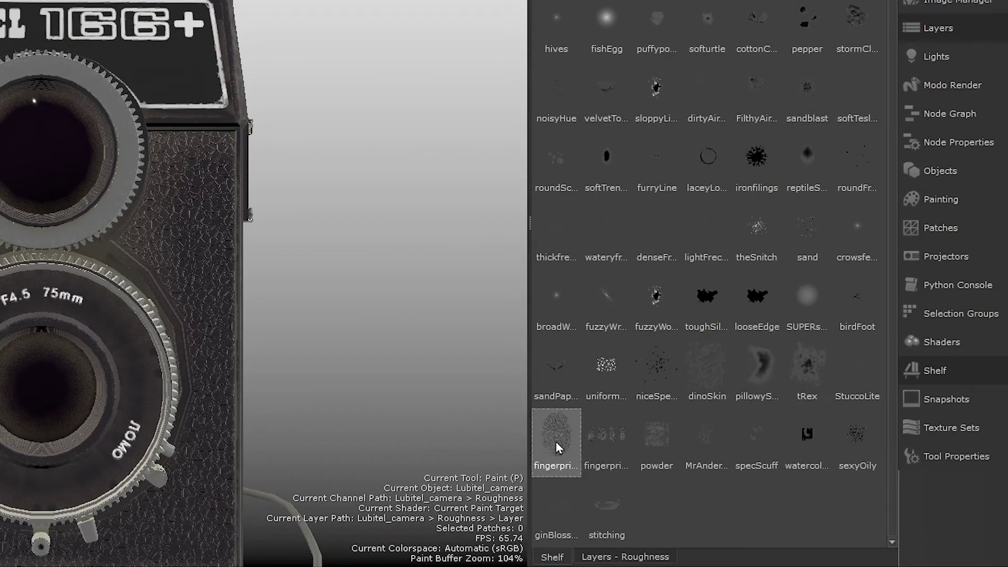
left_click(559, 447)
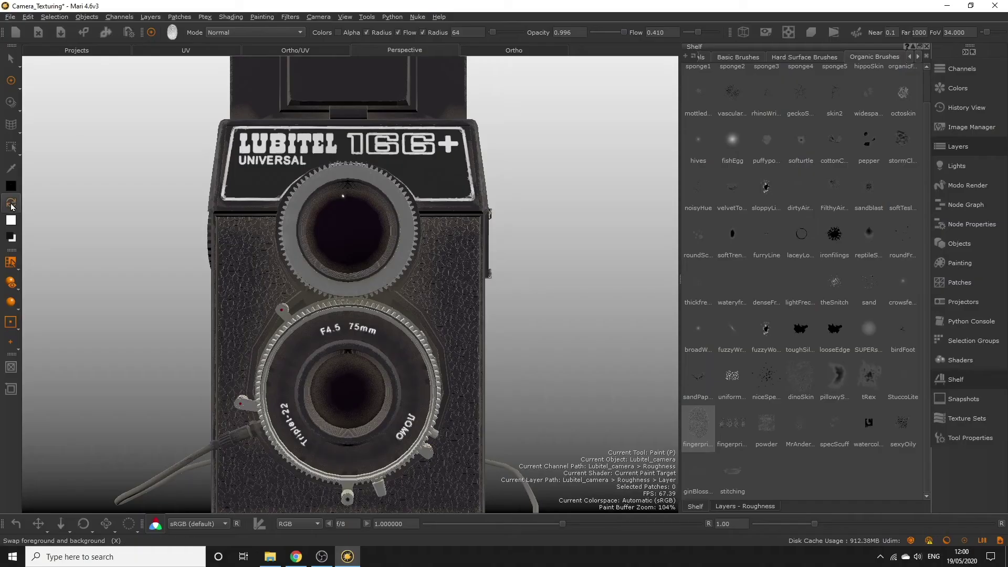
Set the paint colour to light grey (value 90, 0.903) and the brush radius to 56.
left_click(11, 193)
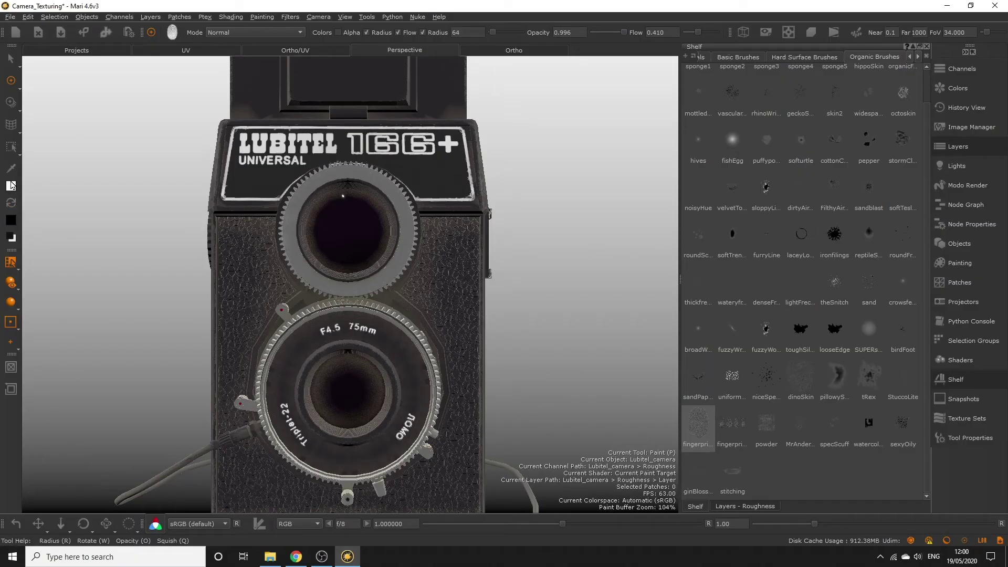
left_click(10, 186)
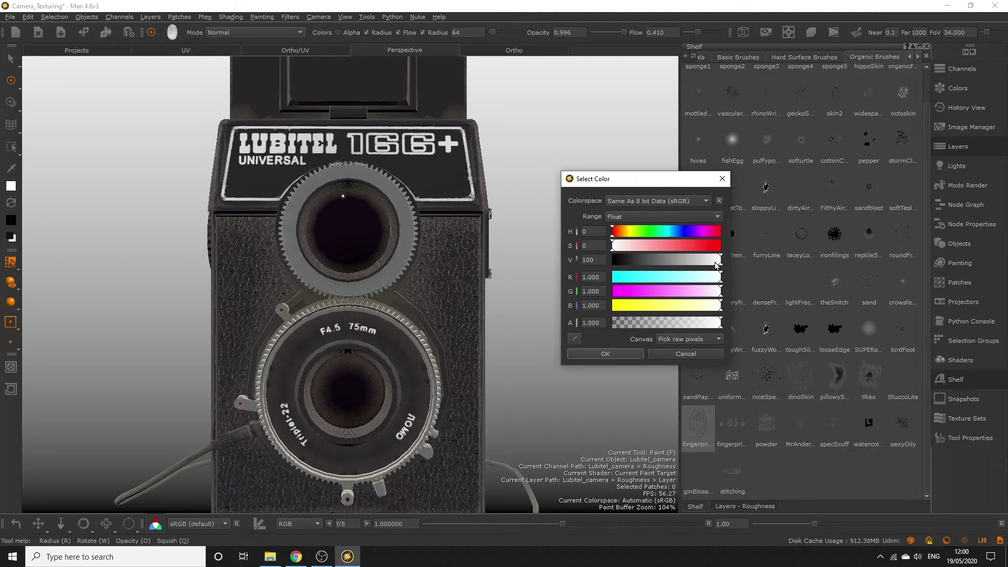
left_click_drag(720, 259, 709, 264)
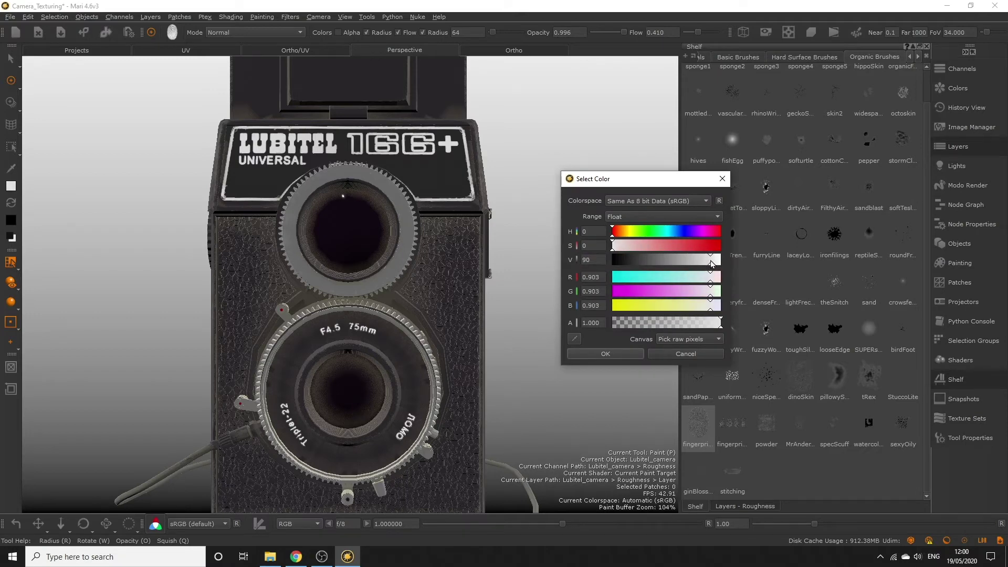
left_click(625, 354)
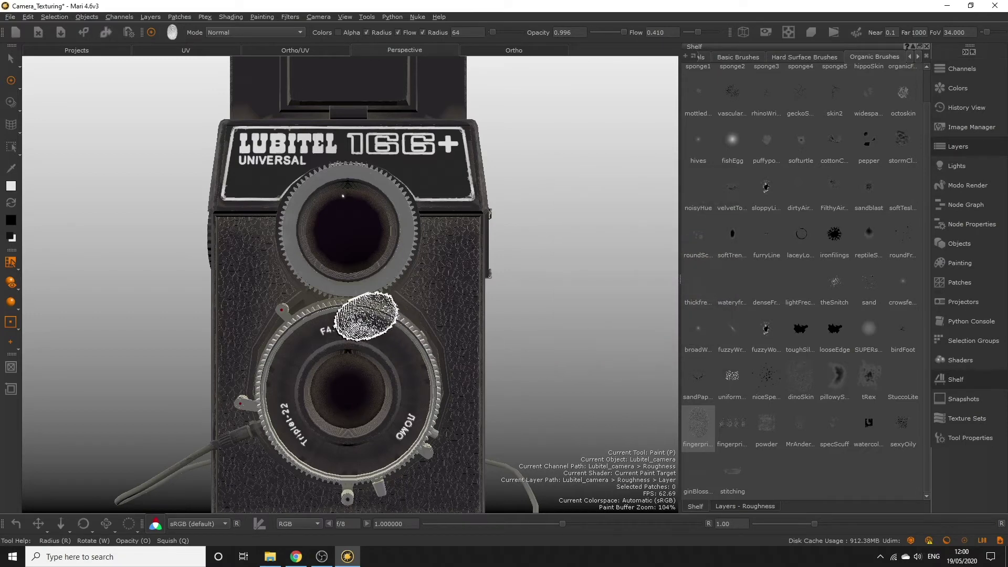
left_click_drag(323, 269, 327, 275)
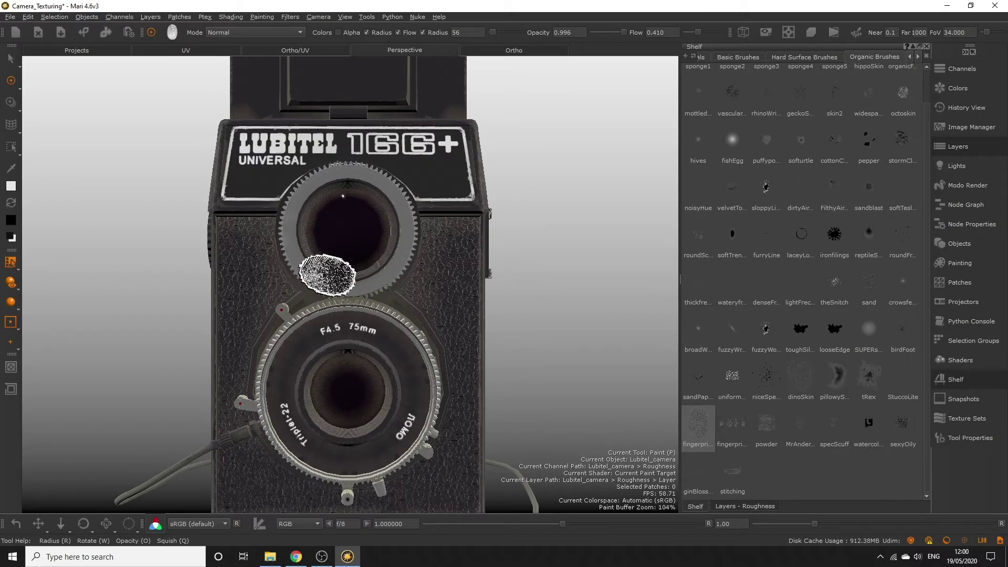
scroll(323, 252, "up", 2)
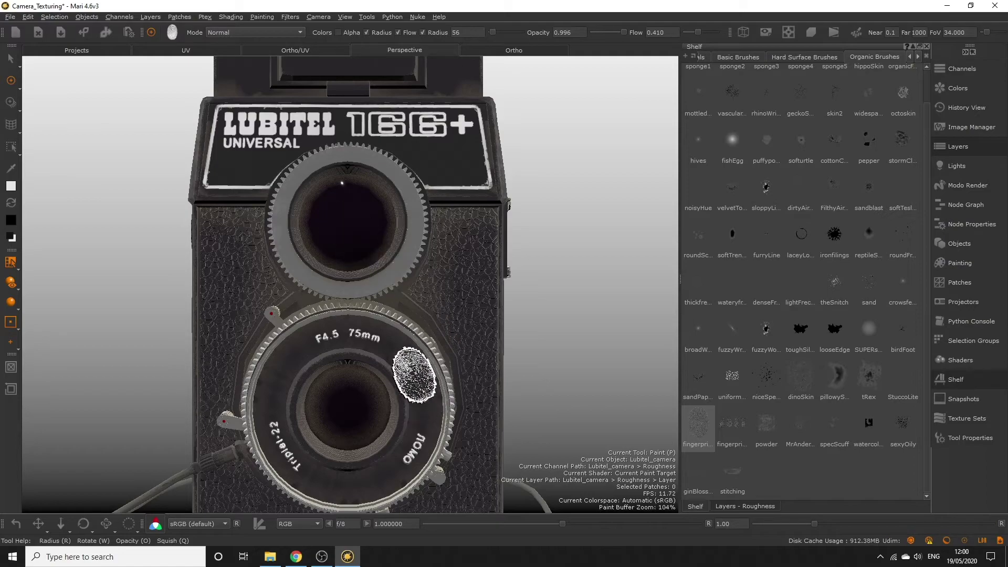
Orbit around the lower lens and the camera's right side to inspect the smudges.
mouse_move(415, 368)
left_mouse_down("alt")
mouse_move(377, 373)
mouse_move(358, 339)
mouse_move(380, 340)
mouse_move(355, 345)
left_mouse_up("alt")
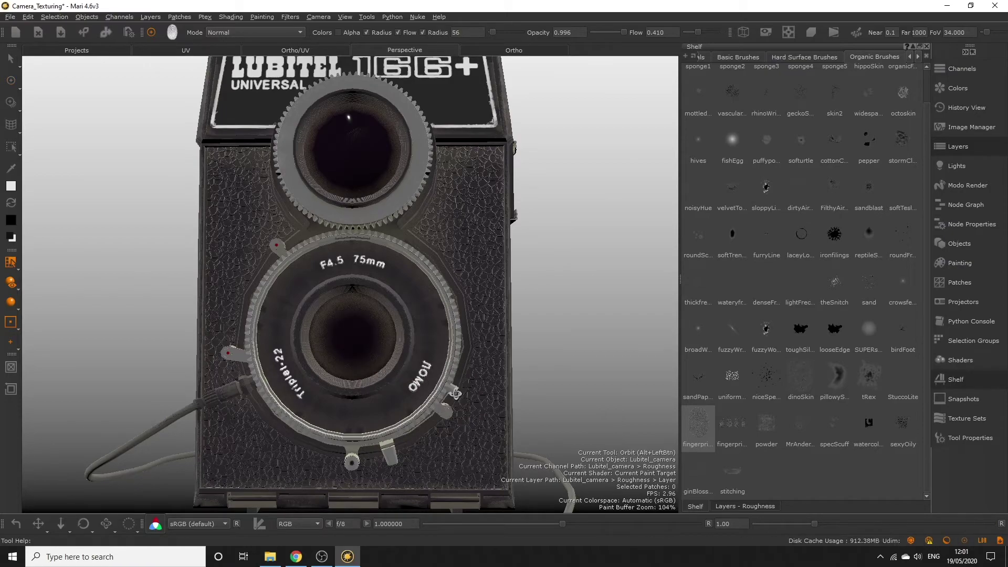
left_click_drag(443, 381, 422, 357, "alt")
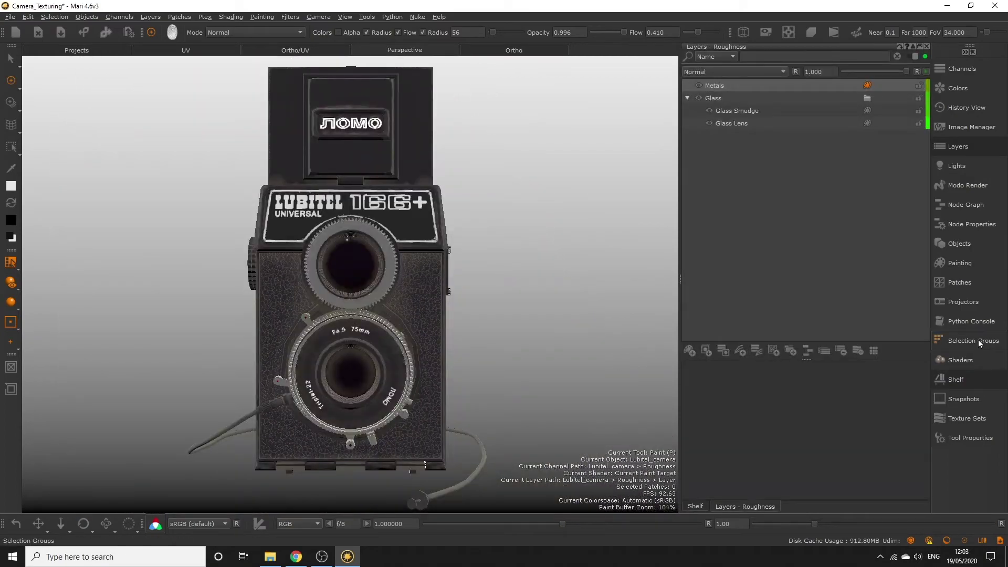
Dock the Selection Groups list in place of Layers and select MetalParts_grp.
left_click(978, 340)
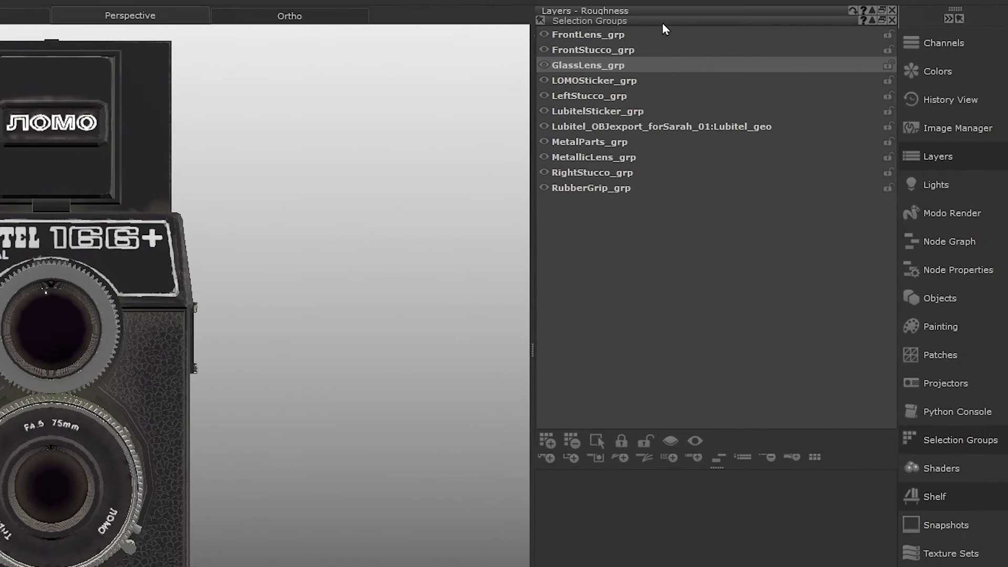
left_click_drag(771, 55, 733, 124)
left_click_drag(610, 122, 705, 219)
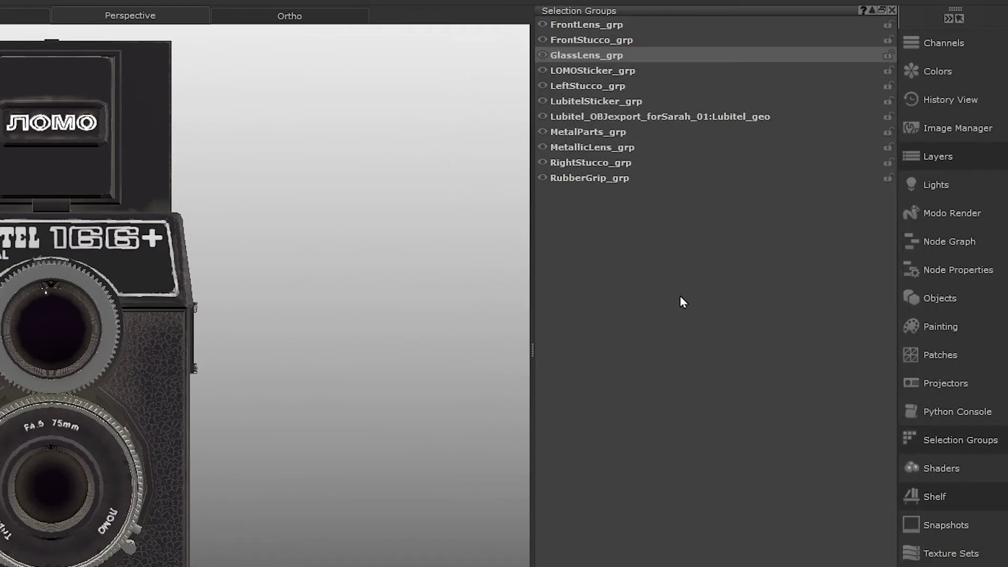
left_click(584, 147)
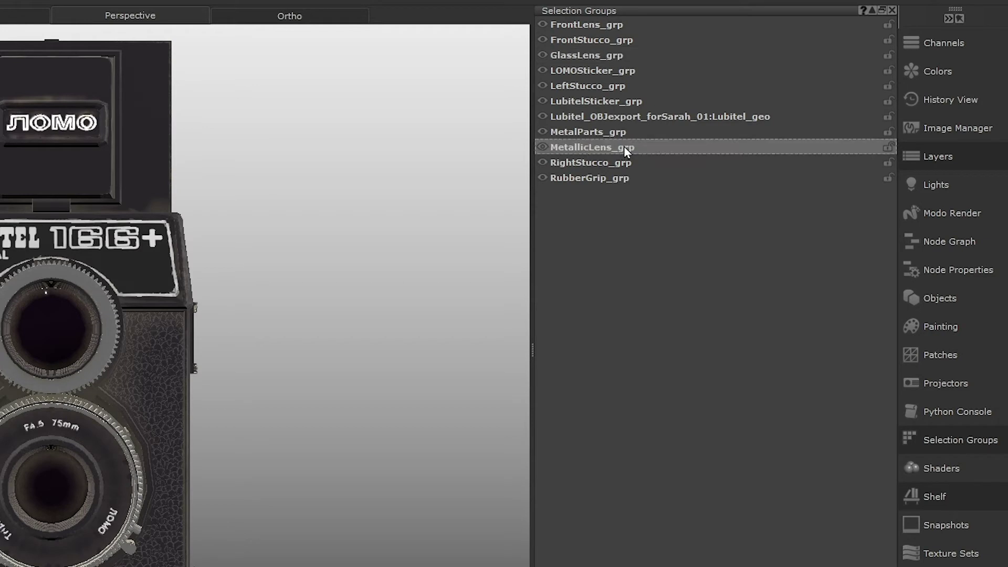
left_click(637, 134)
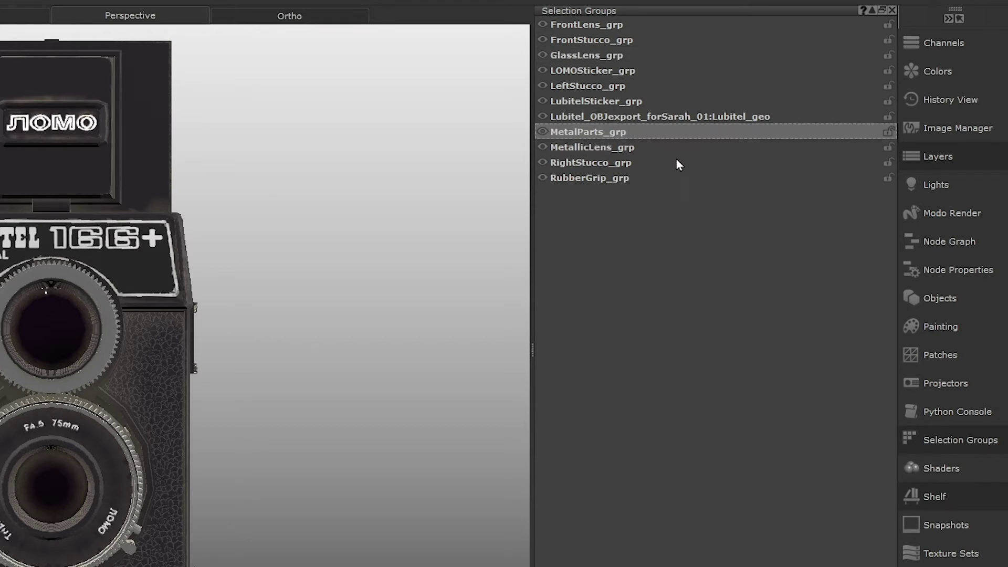
After checking the reference video, reselect the MetalParts_grp selection group.
key("alt+Tab")
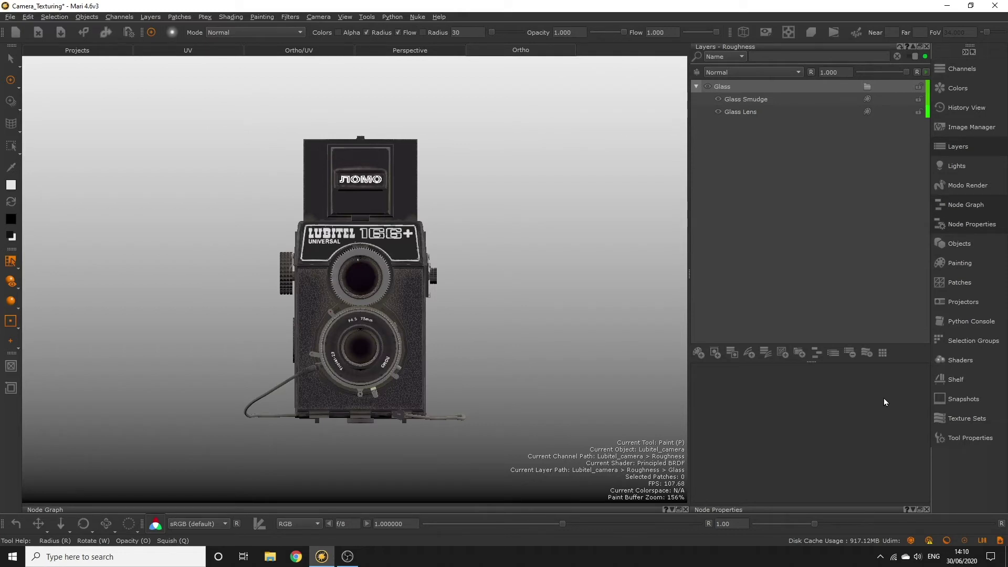
left_click(963, 342)
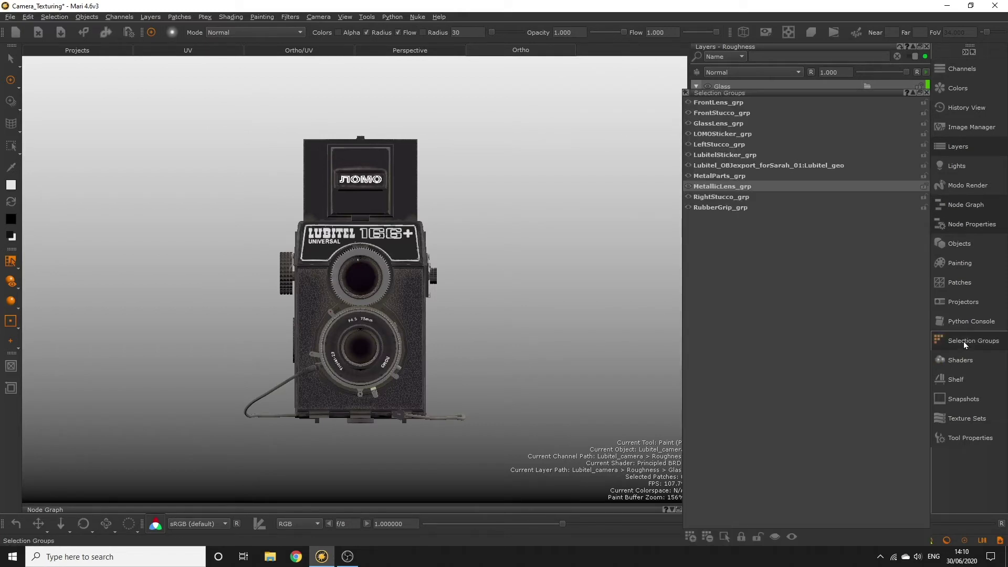
left_click(742, 189)
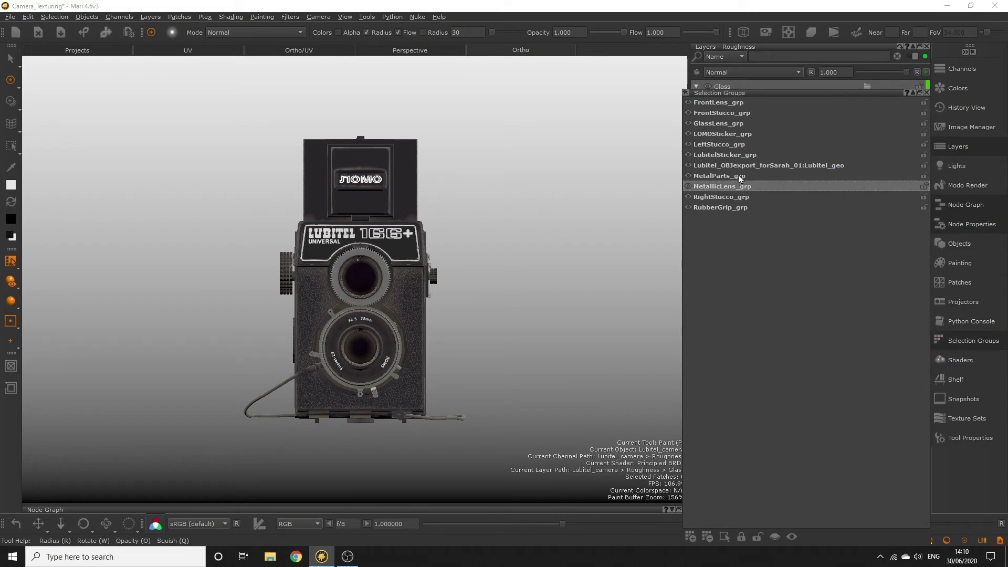
left_click(740, 177)
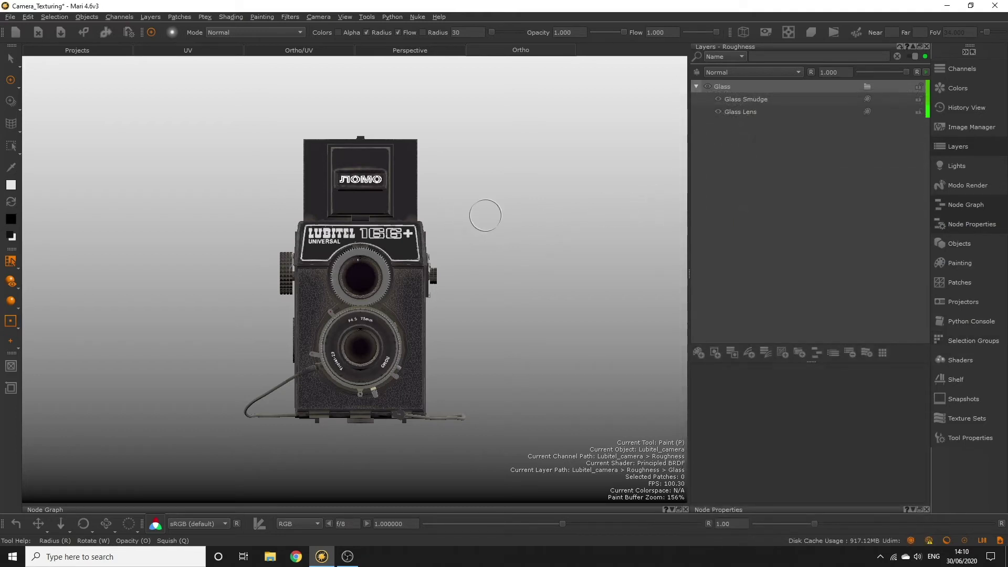
Add a Basic > Constant procedural layer with value 0.45 and components limited to RGB.
middle_click_drag(485, 215, 478, 203)
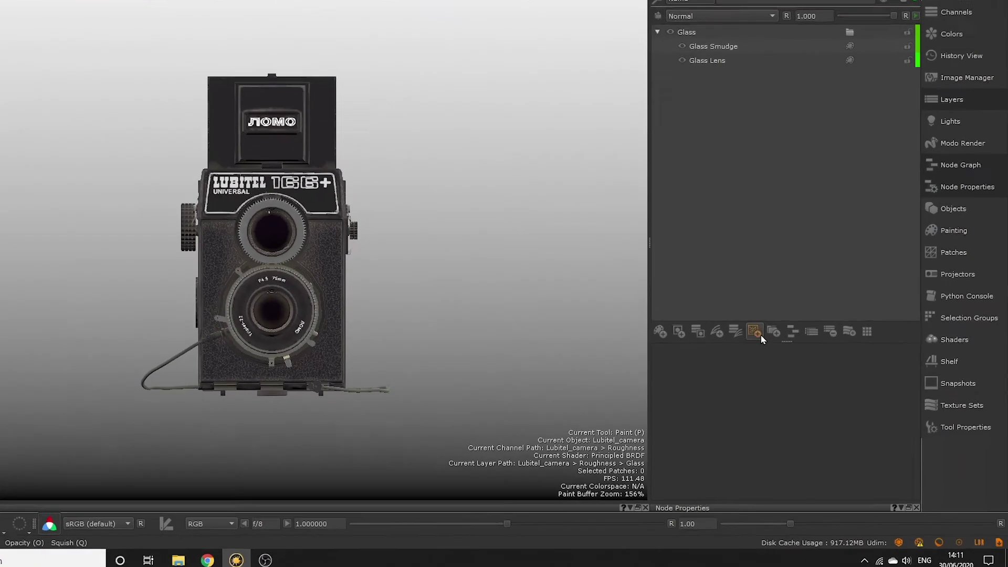
left_click(783, 353)
mouse_move(802, 361)
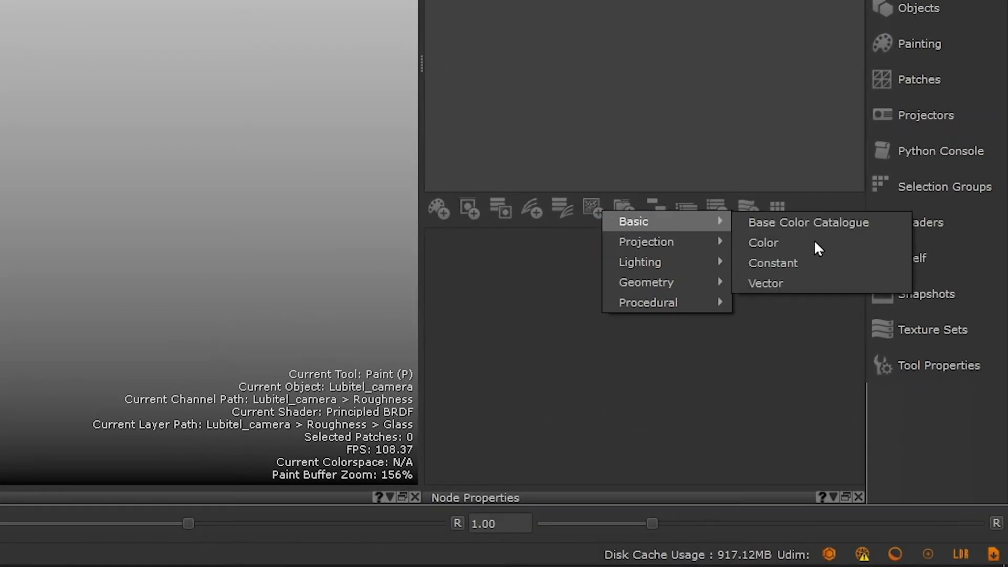
left_click(815, 263)
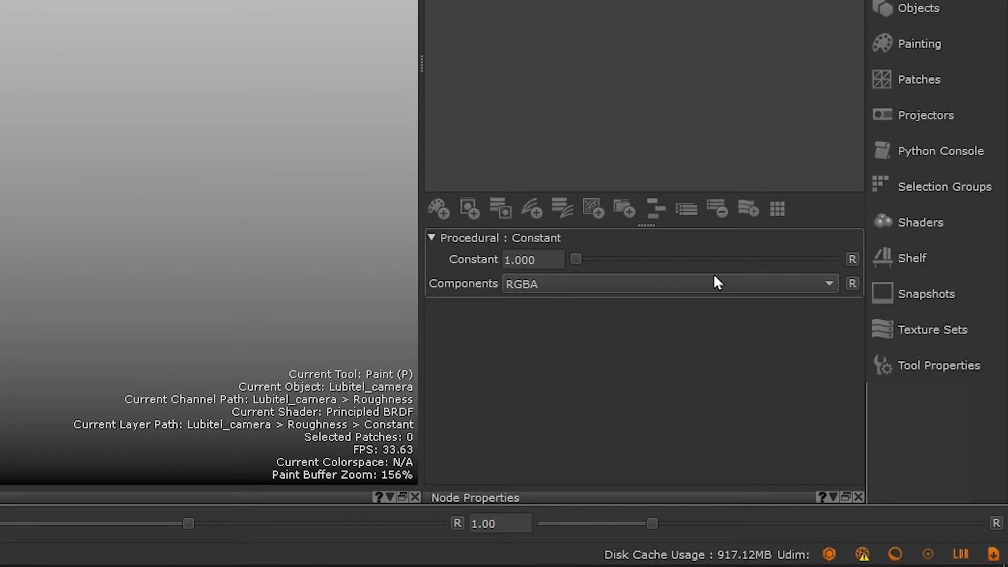
double_click(536, 260)
type("0.4")
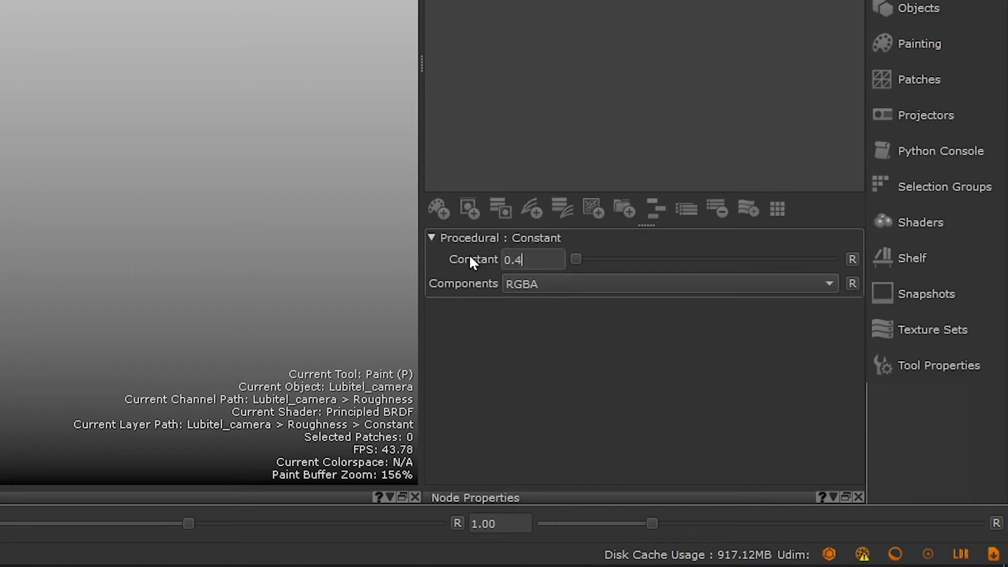
type("5")
left_click(553, 284)
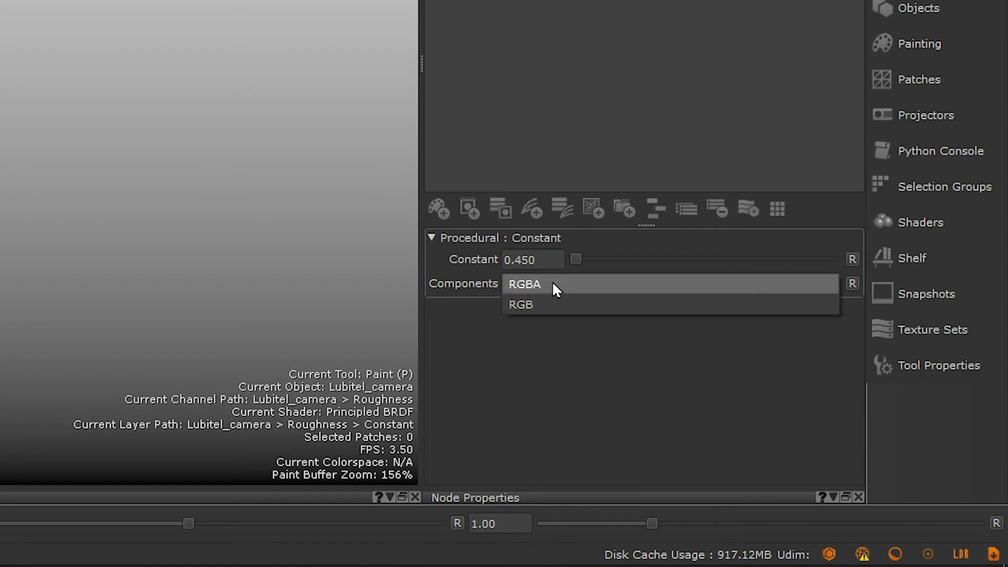
left_click(540, 307)
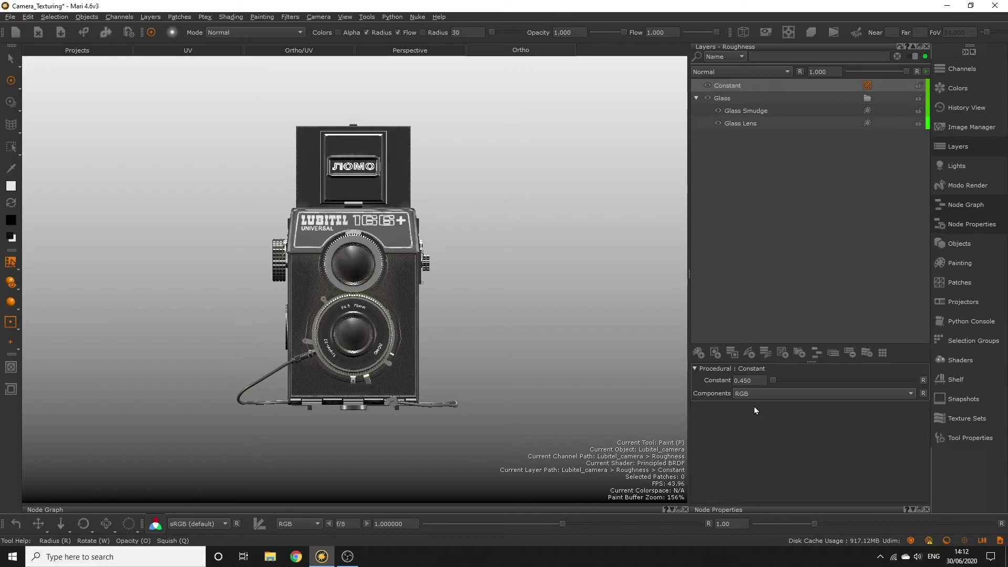
Add a second Constant procedural layer at 0.5 with RGB components only.
left_click(786, 351)
mouse_move(792, 352)
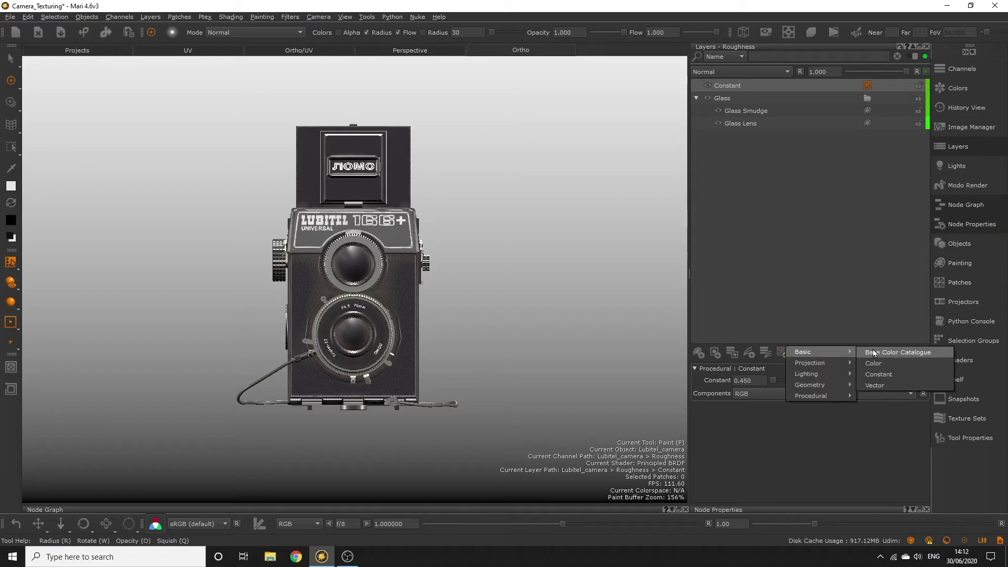
left_click(890, 373)
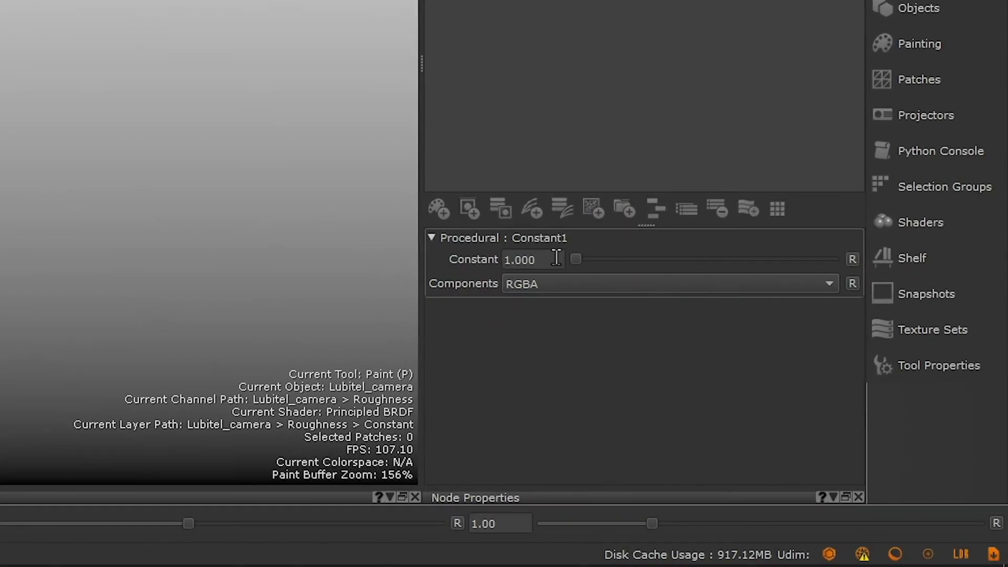
type("0.5")
key("Return")
left_click(590, 285)
left_click(575, 307)
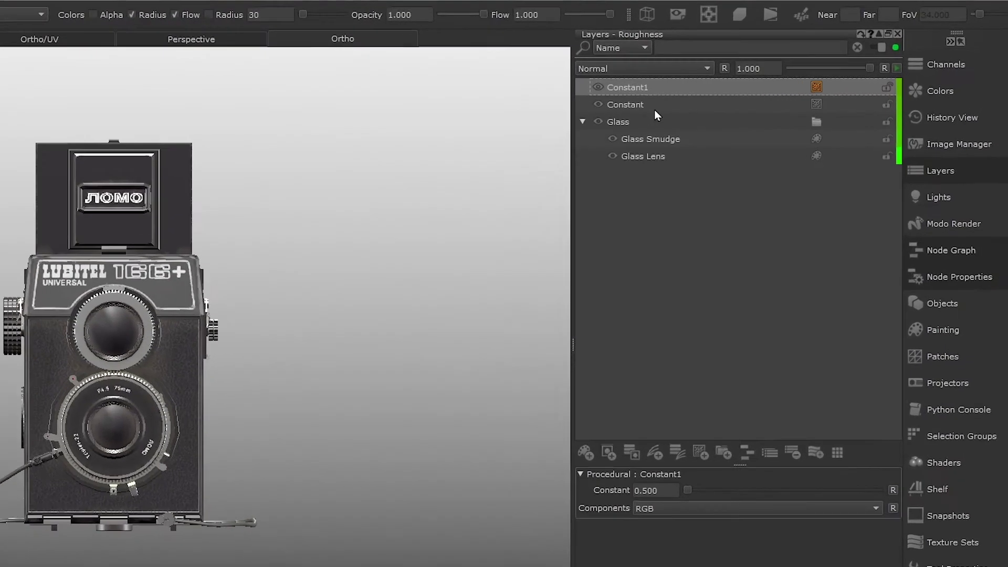
Group both Constant layers and name the group METAL_BREAKUP.
left_click(749, 100)
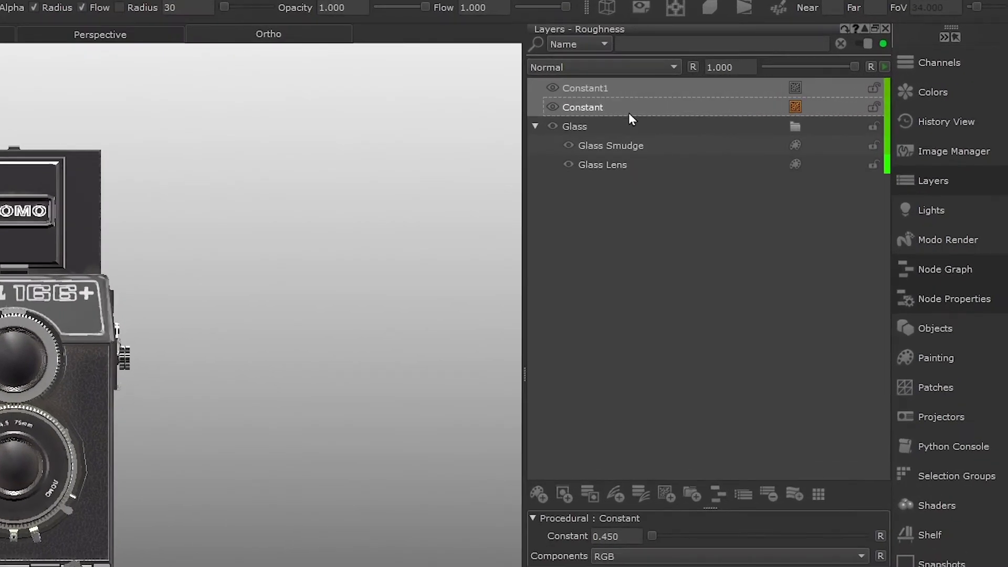
left_click(692, 496)
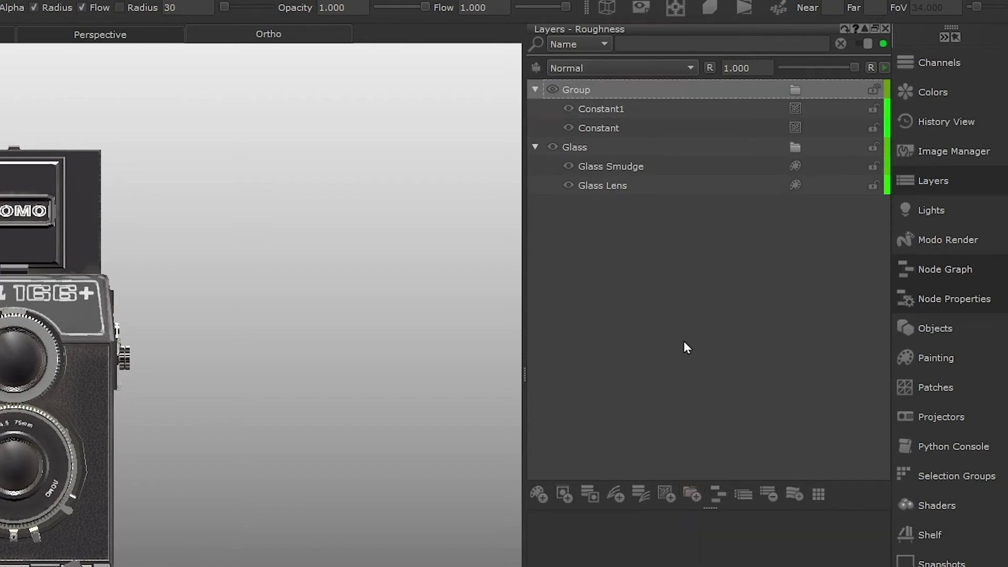
double_click(581, 89)
type("M")
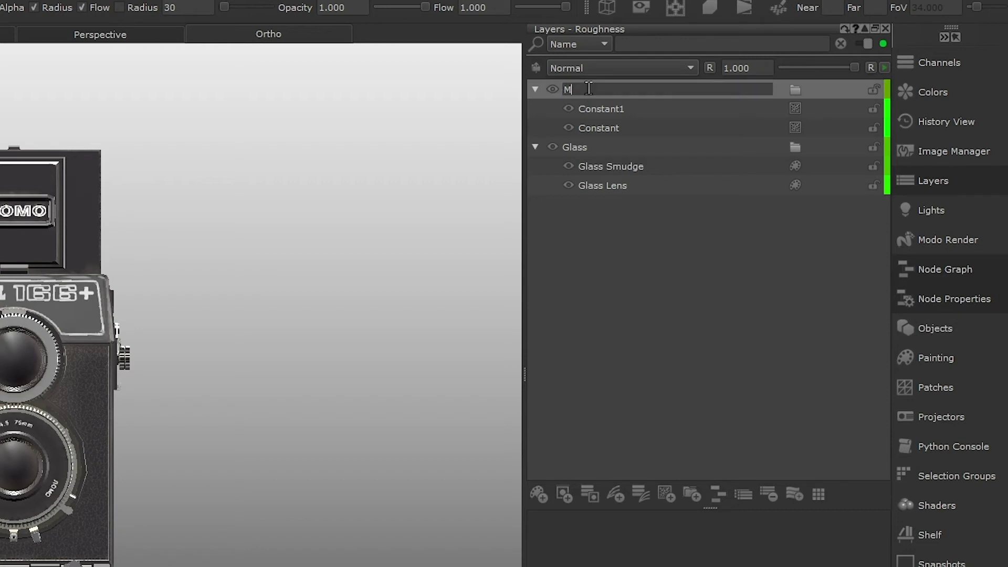
type("ETAL_BREAKUP")
key("Return")
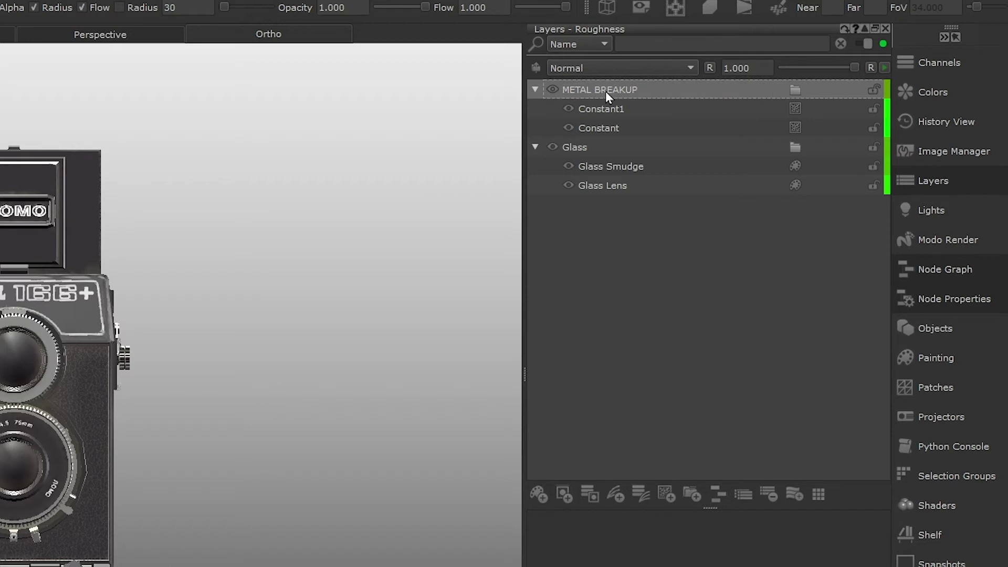
Add a layer mask to METAL_BREAKUP from the current selection.
right_click(606, 90)
mouse_move(708, 326)
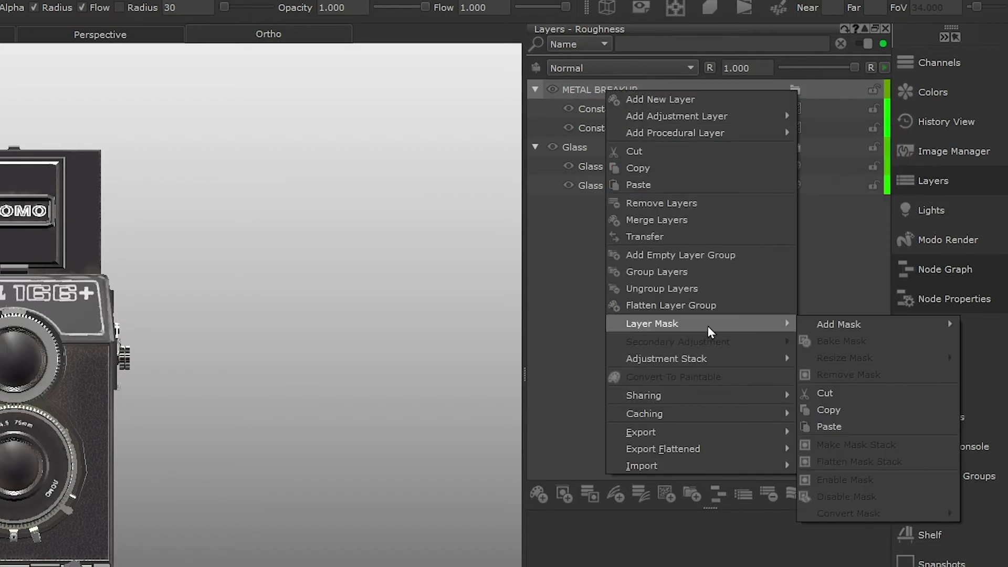
mouse_move(842, 327)
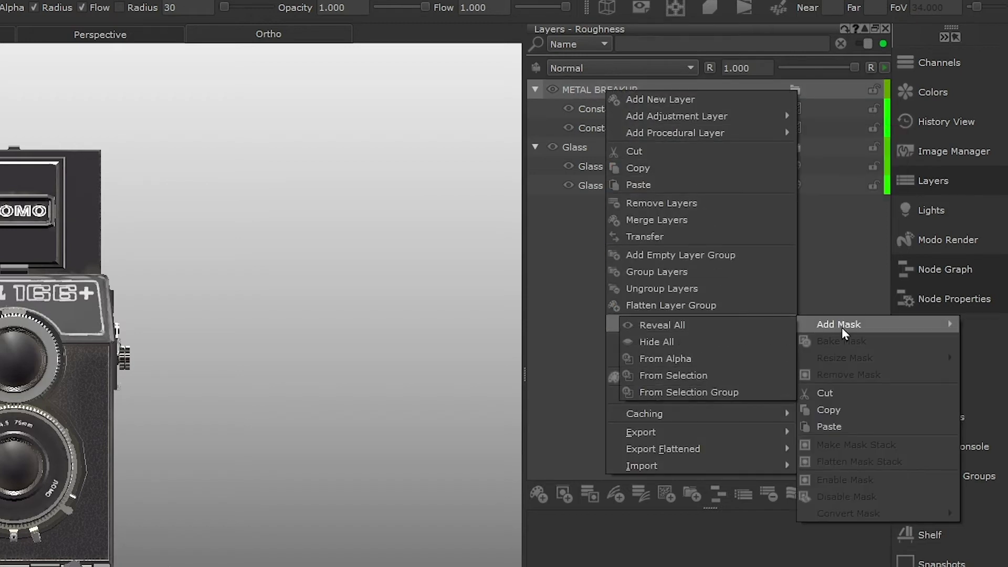
left_click(674, 374)
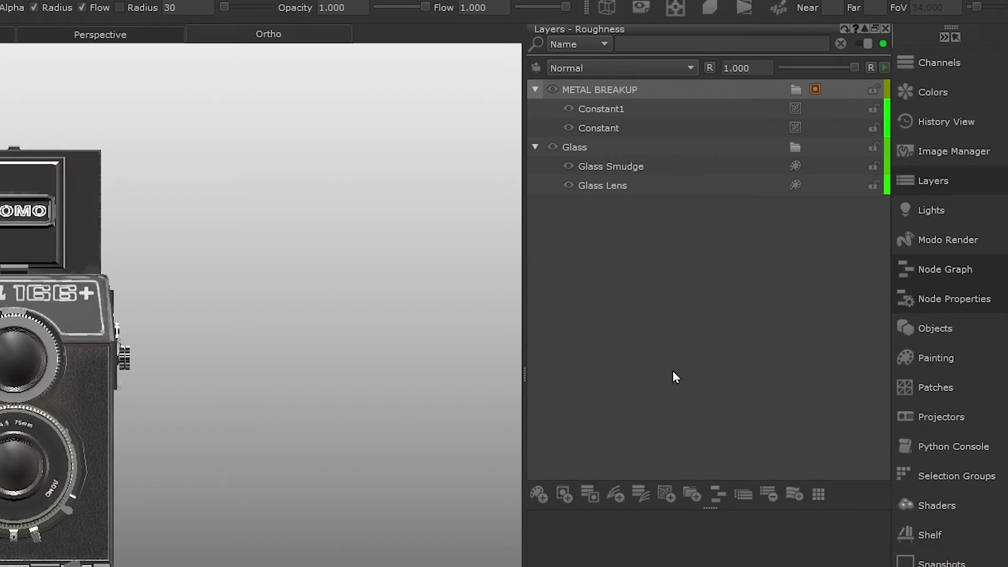
Add a mask stack to Constant1 and dock it above the layer list.
left_click(660, 114)
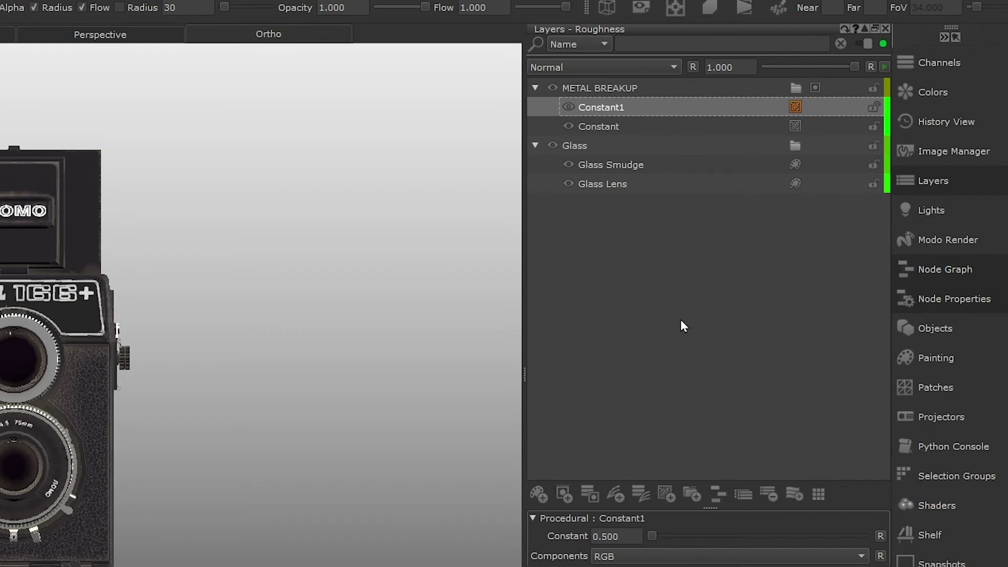
left_click(585, 496)
left_click(814, 107)
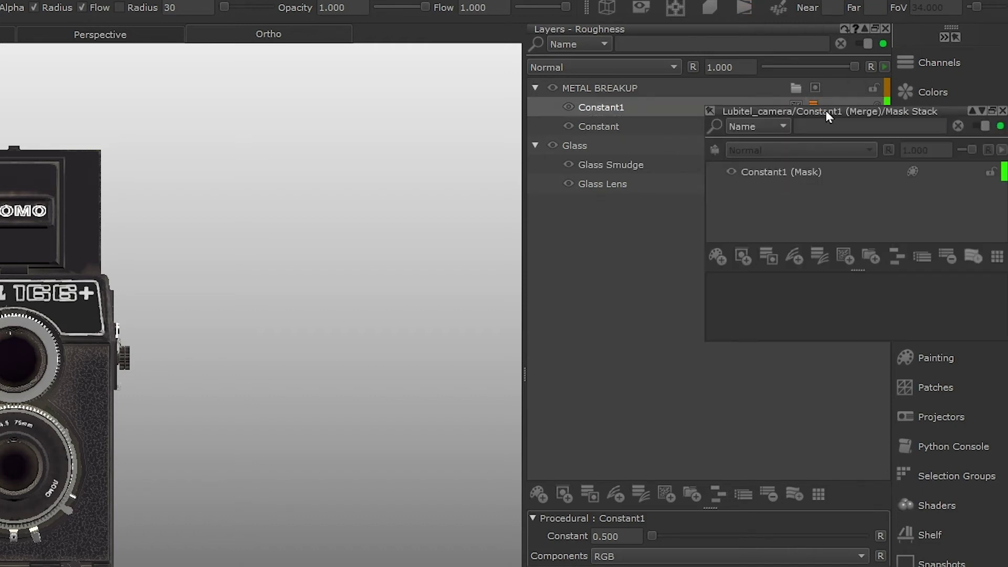
left_click_drag(827, 108, 697, 30)
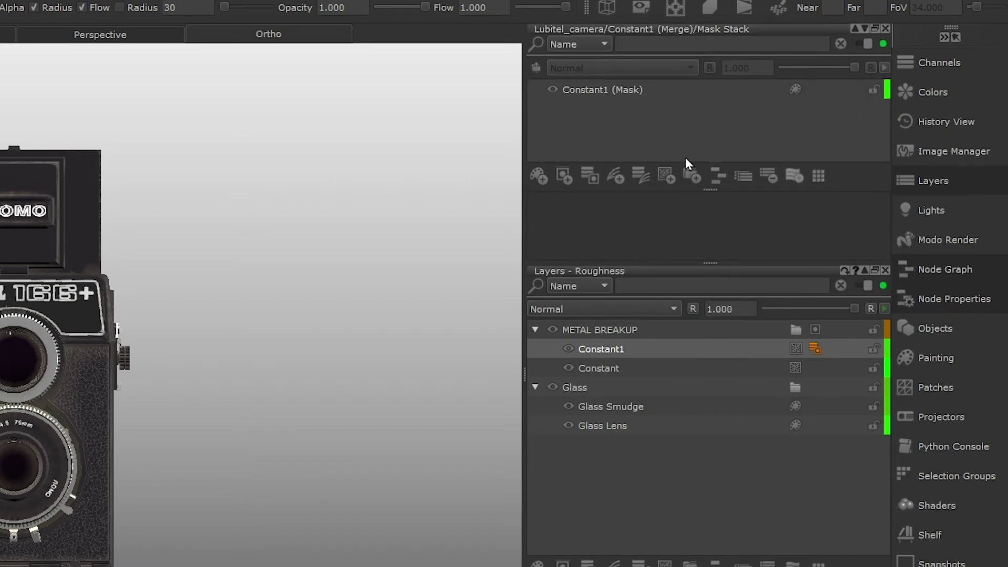
Add a Fractal > Cloud procedural to Constant1's mask stack.
left_click(663, 179)
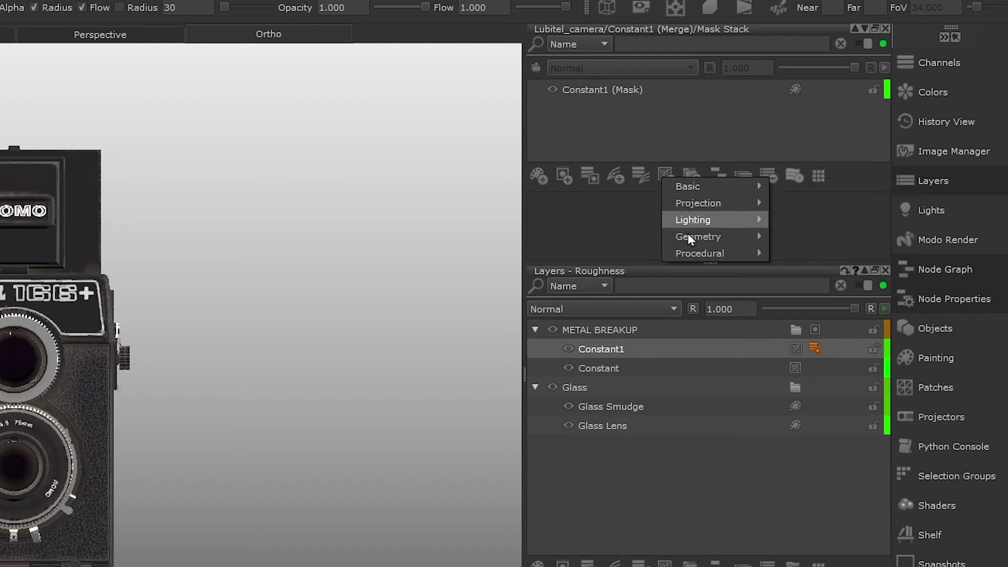
mouse_move(691, 254)
mouse_move(804, 254)
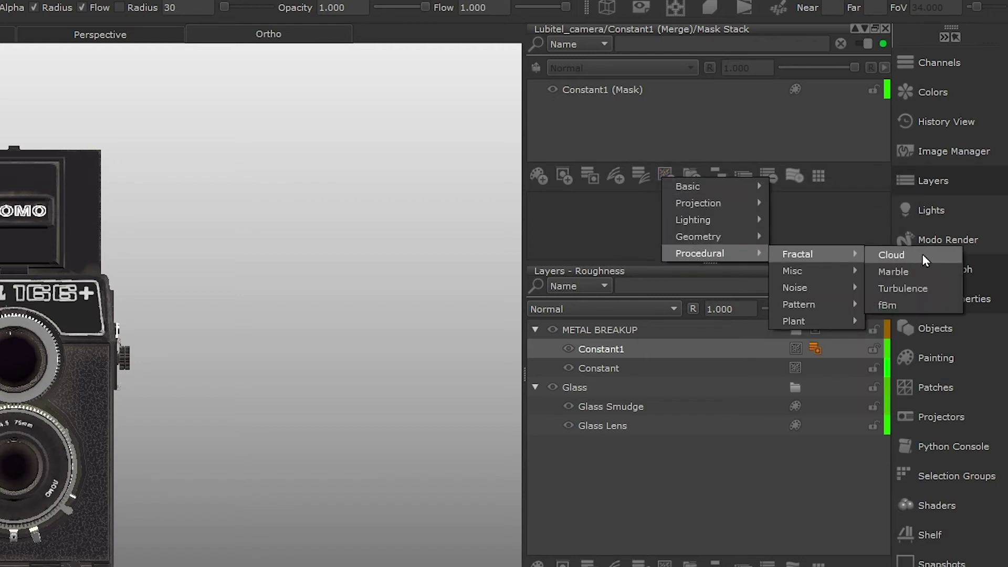
left_click(923, 254)
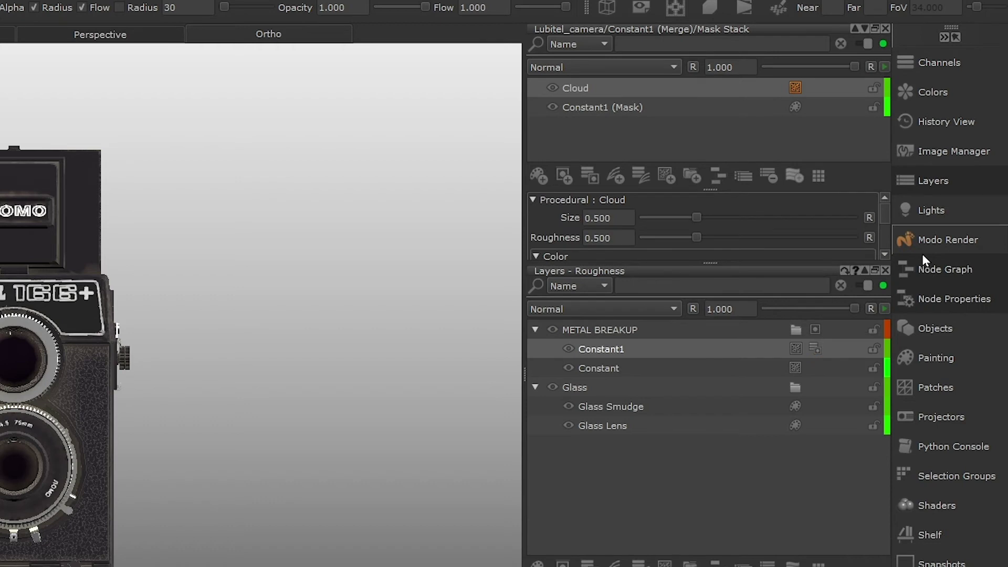
left_click_drag(709, 262, 712, 394)
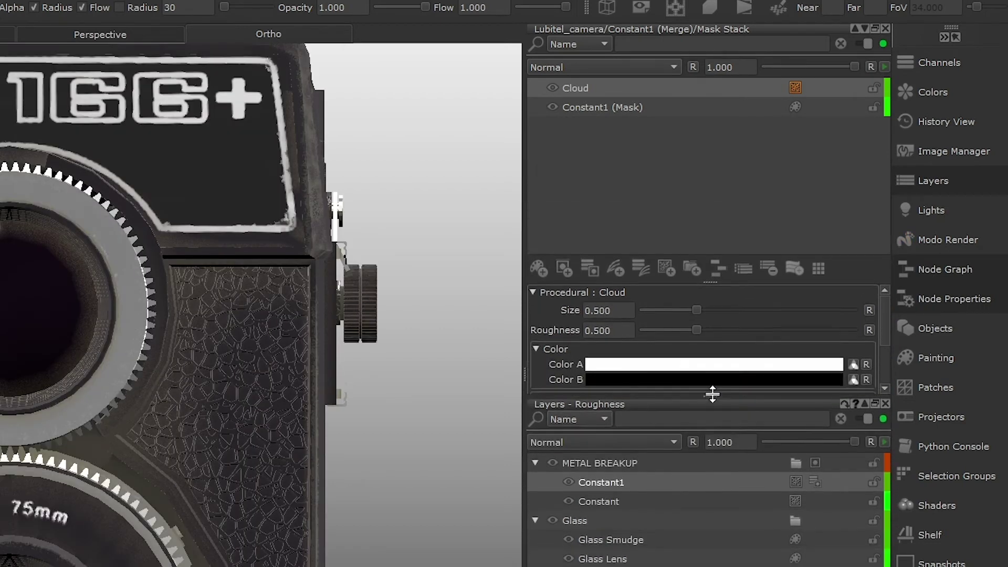
left_click_drag(710, 282, 710, 212)
Set the Cloud's Color A to value 95 and Color B to value 88.
left_click(712, 296)
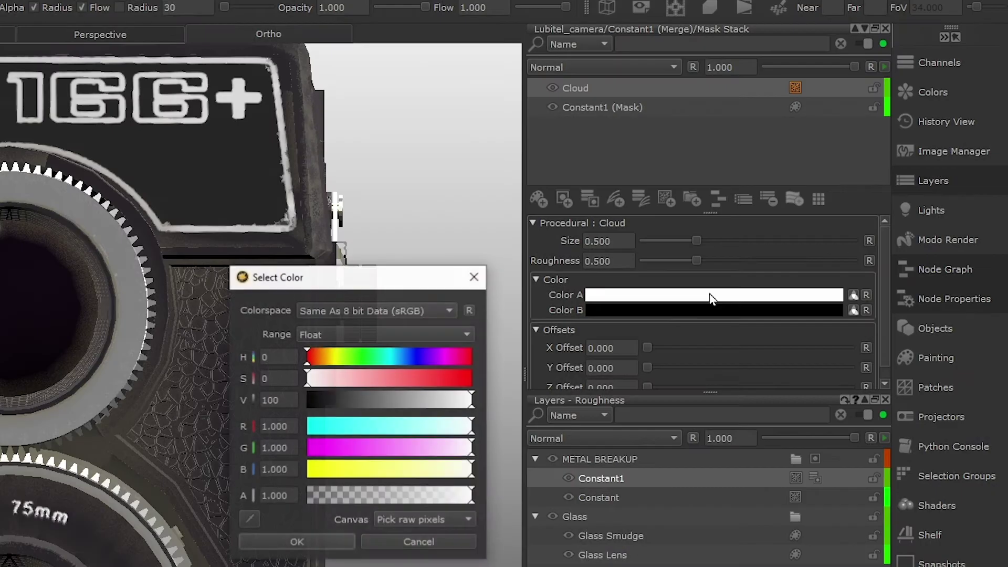
left_click(243, 402)
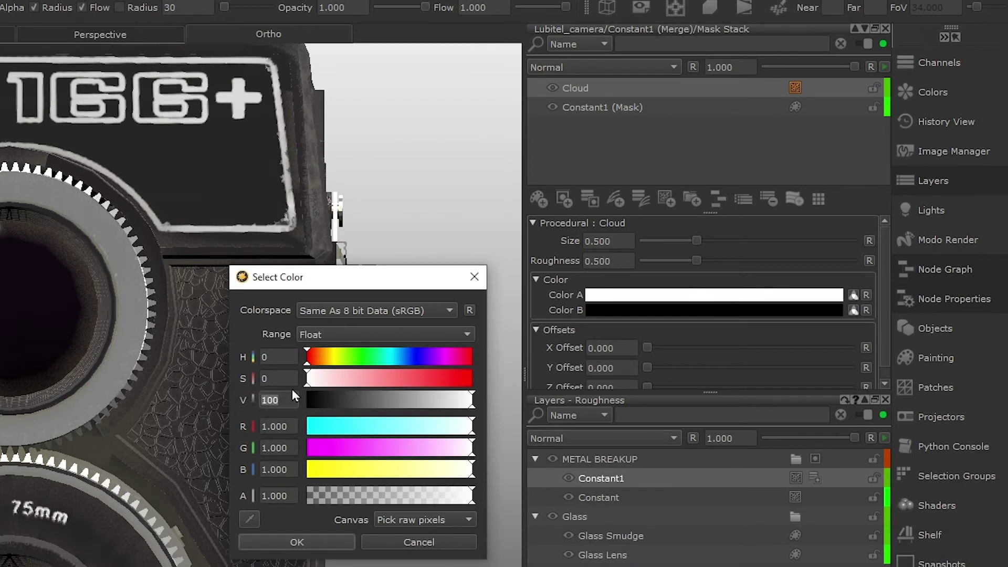
type("95")
left_click(316, 541)
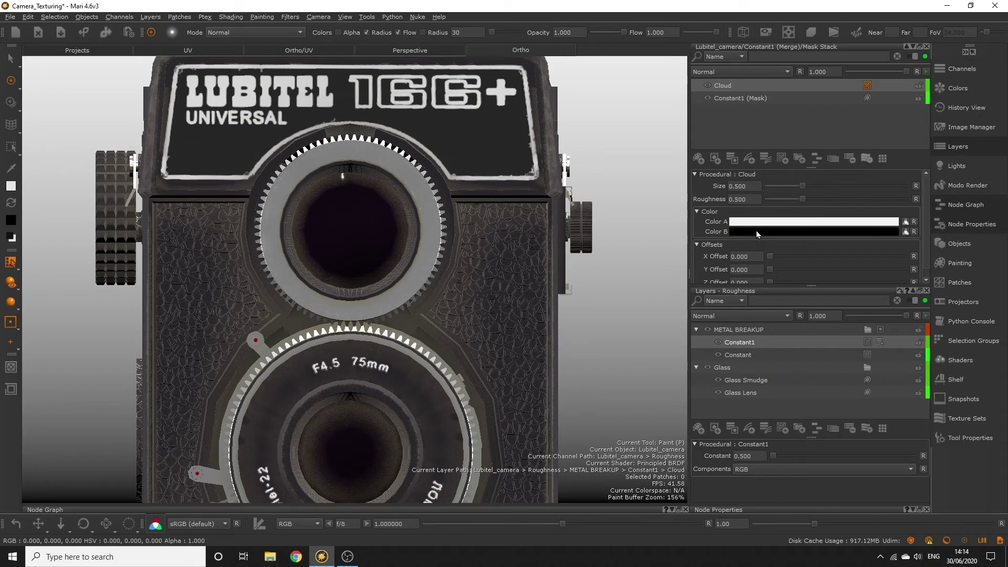
left_click(756, 232)
left_click(524, 291)
double_click(523, 291)
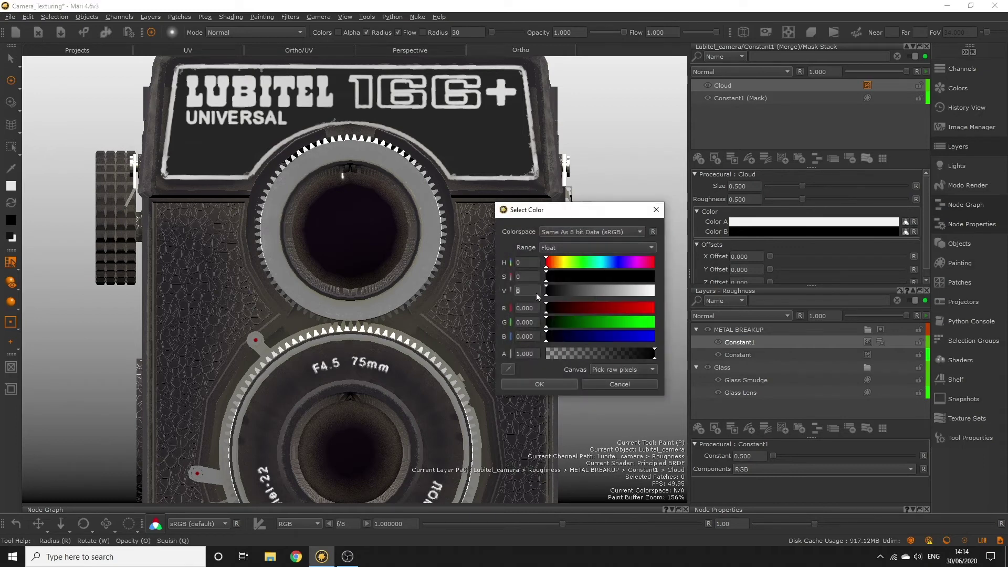
type("88")
left_click(559, 382)
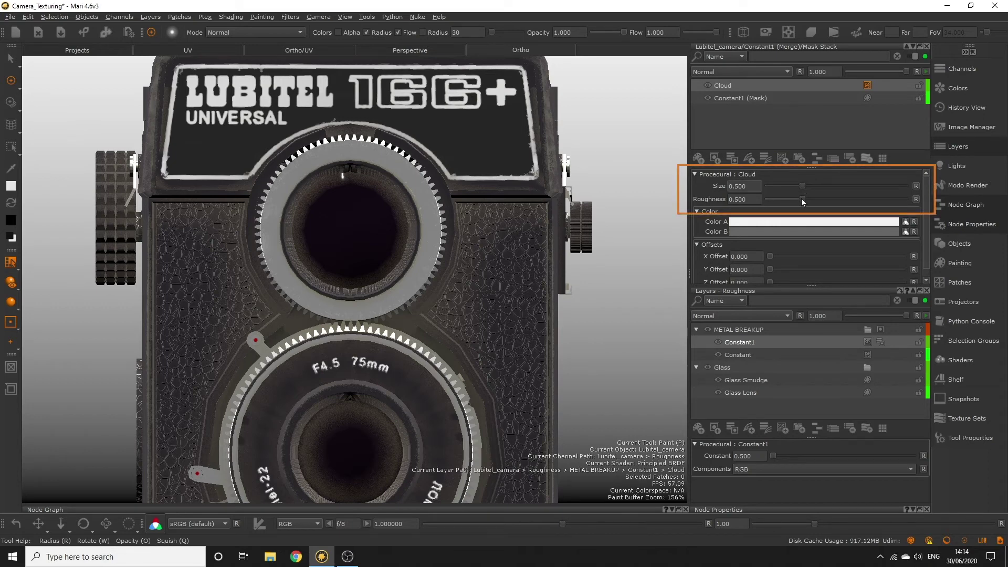
left_click_drag(802, 199, 912, 212)
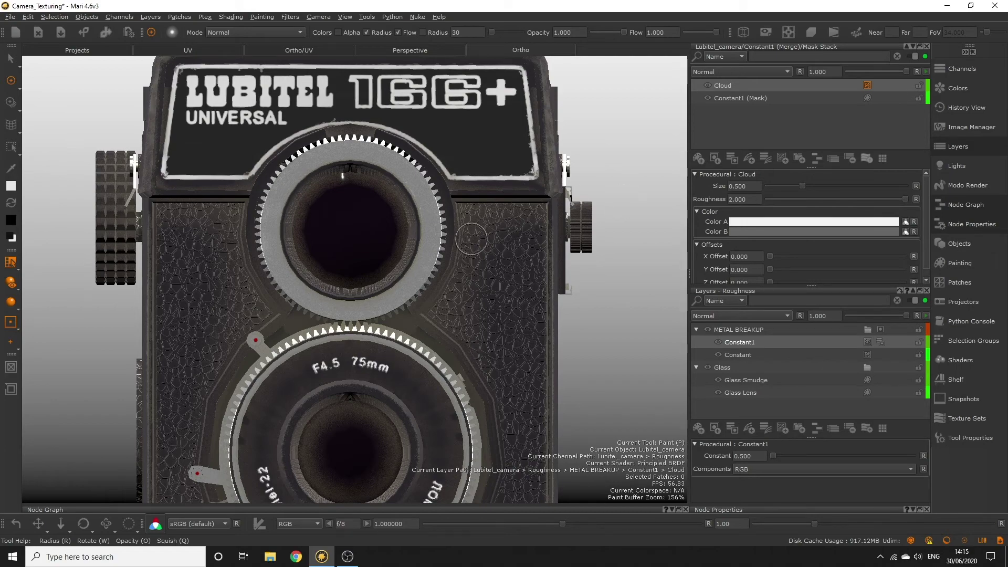
scroll(472, 242, "up", 6)
scroll(539, 307, "up", 1)
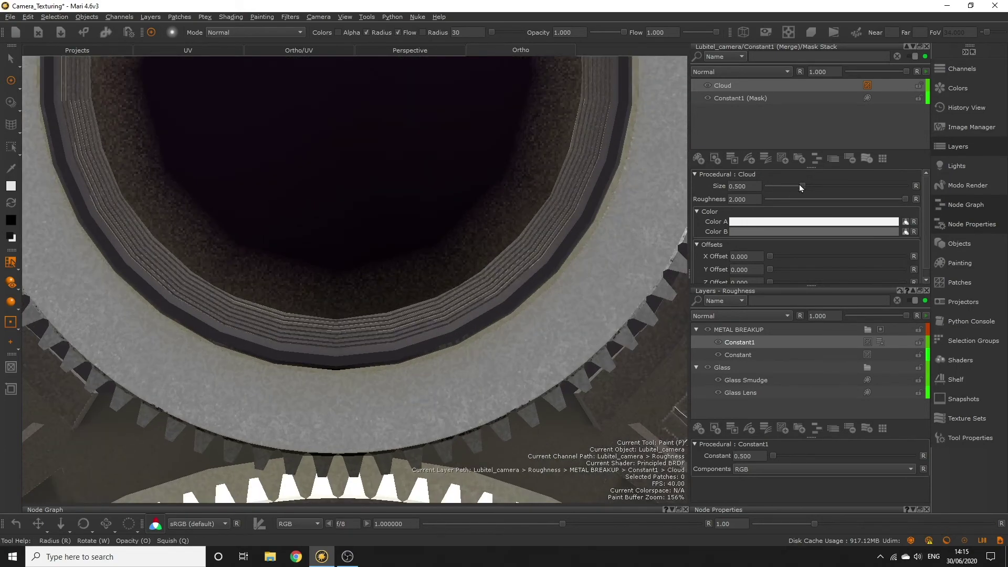
left_click_drag(801, 185, 785, 192)
type(".5")
key("Return")
scroll(468, 294, "down", 3)
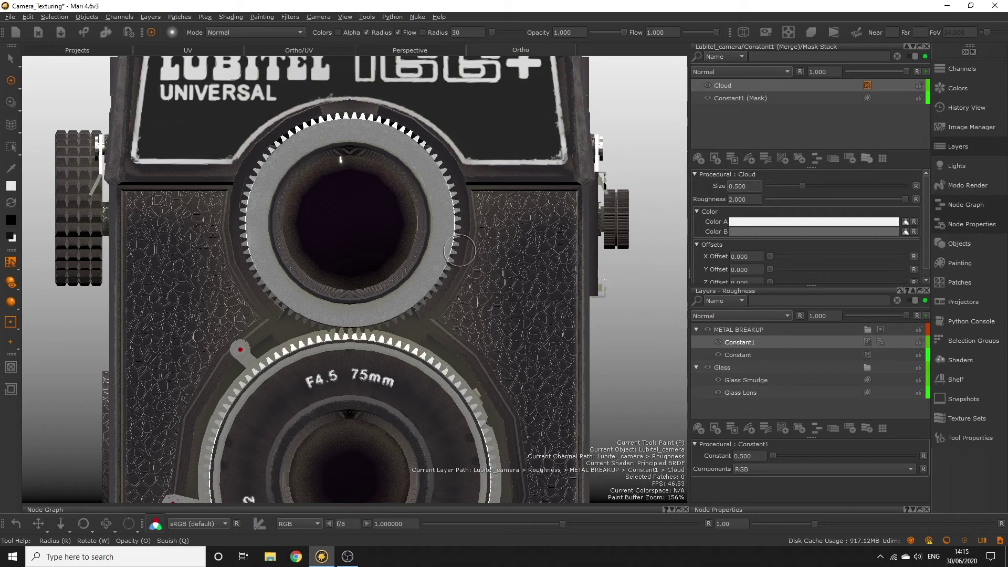
mouse_move(475, 333)
left_mouse_down("alt")
mouse_move(458, 319)
mouse_move(504, 322)
mouse_move(414, 326)
mouse_move(494, 336)
left_mouse_up("alt")
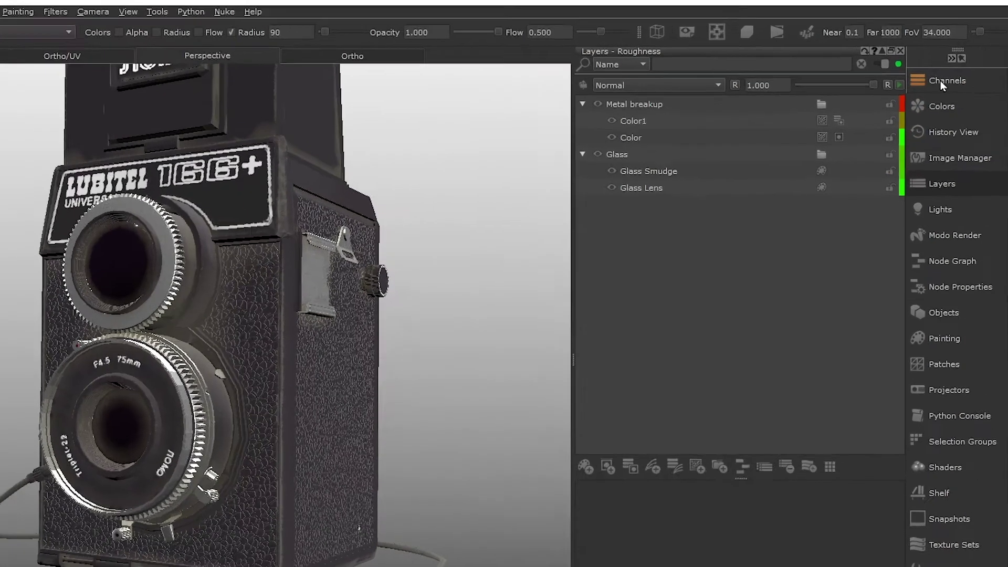
Copy the LUBITEL Text Diffuse and Torn Paper layers from the Base Color channel.
left_click(959, 69)
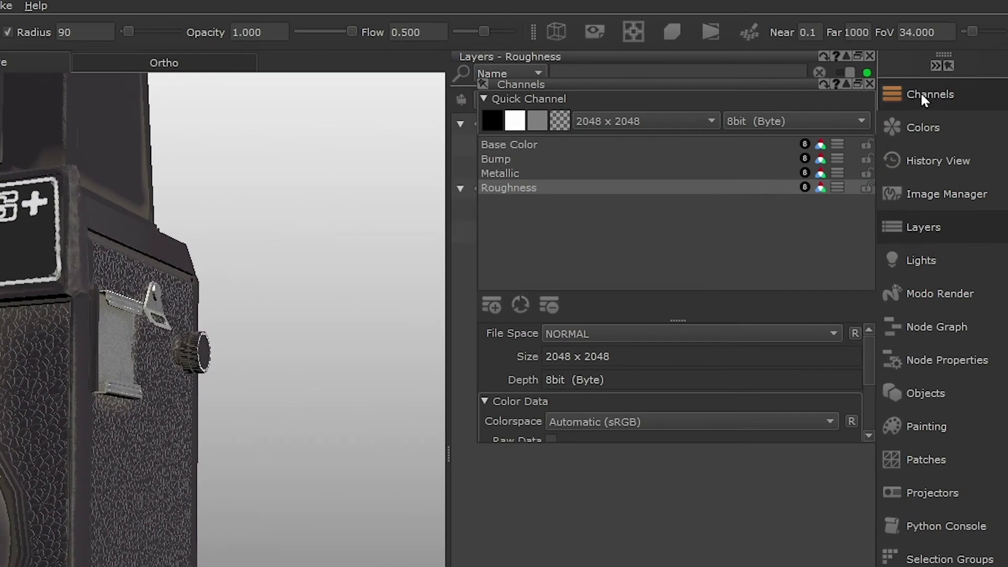
left_click(506, 142)
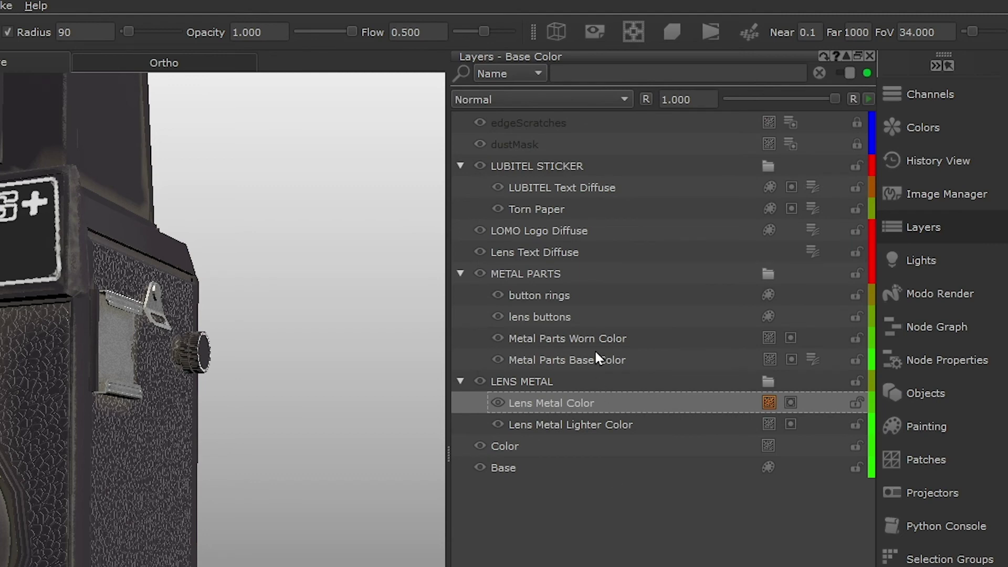
left_click(578, 188)
left_click(556, 209, "shift")
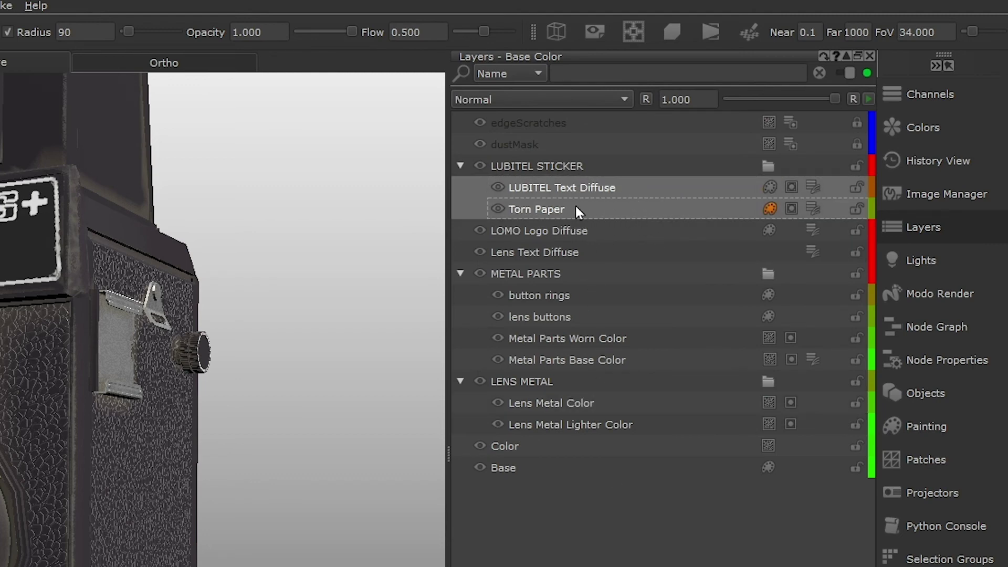
right_click(556, 211)
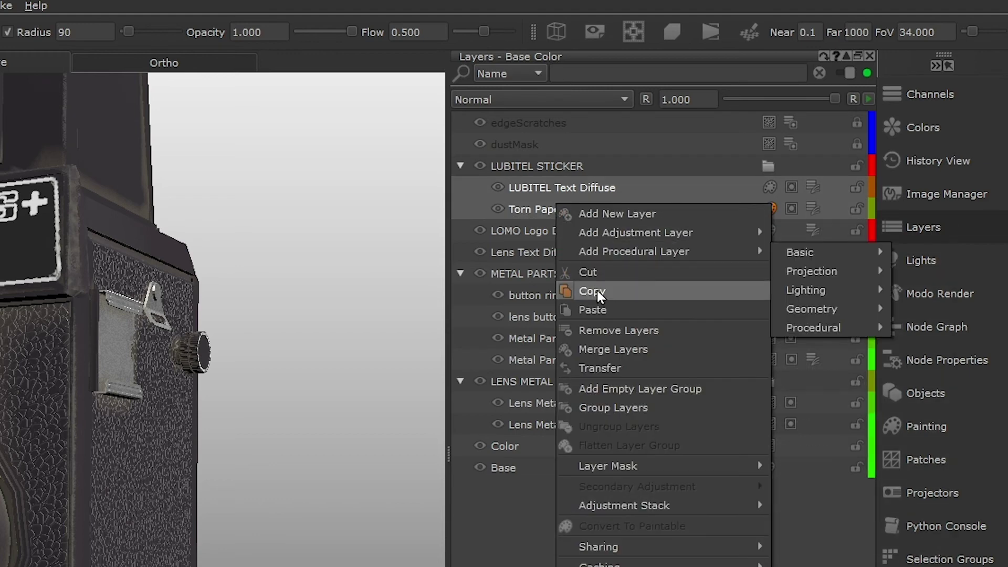
left_click(613, 292)
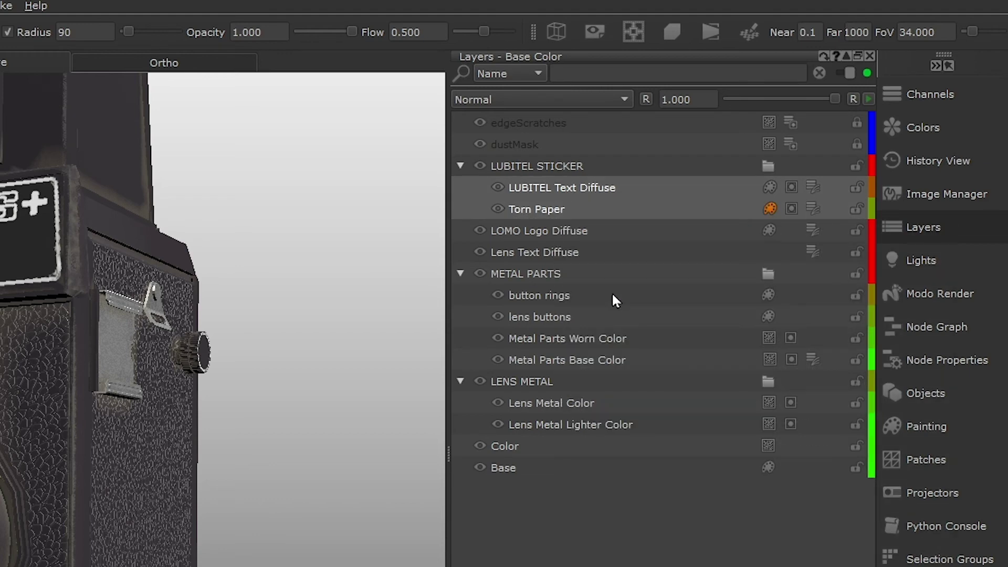
Paste the two sticker layers into the Roughness channel's layer stack.
left_click(930, 93)
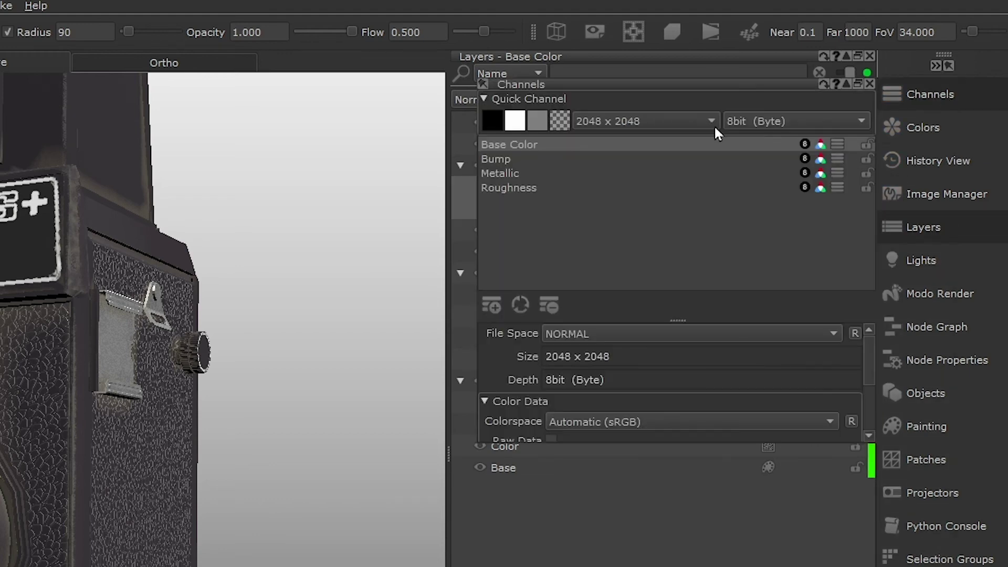
left_click(509, 188)
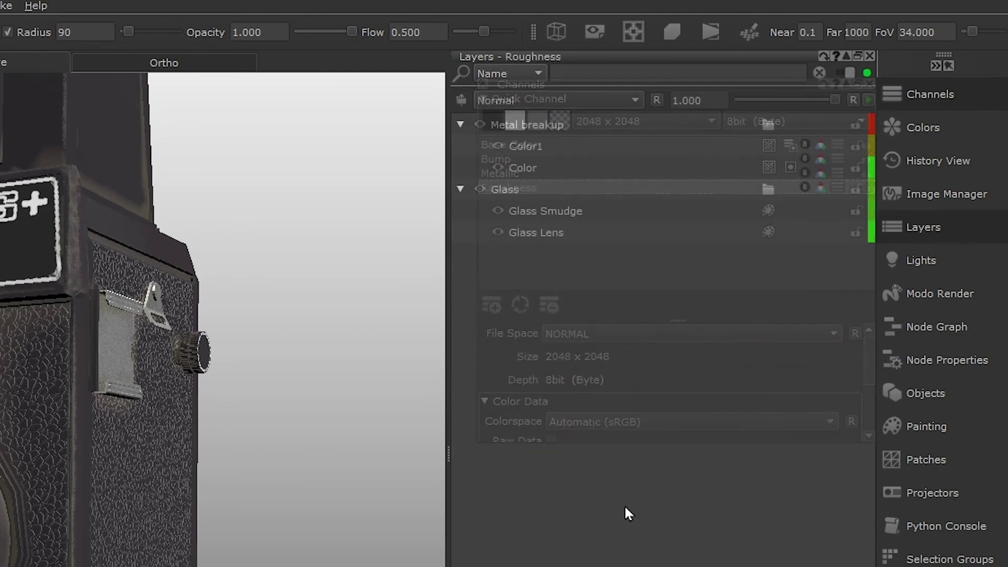
right_click(524, 120)
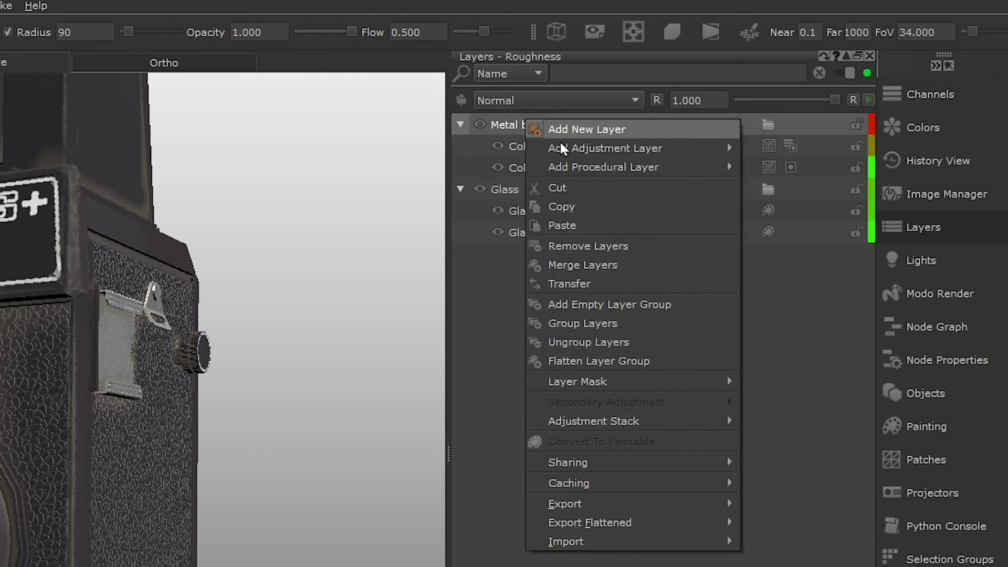
left_click(580, 231)
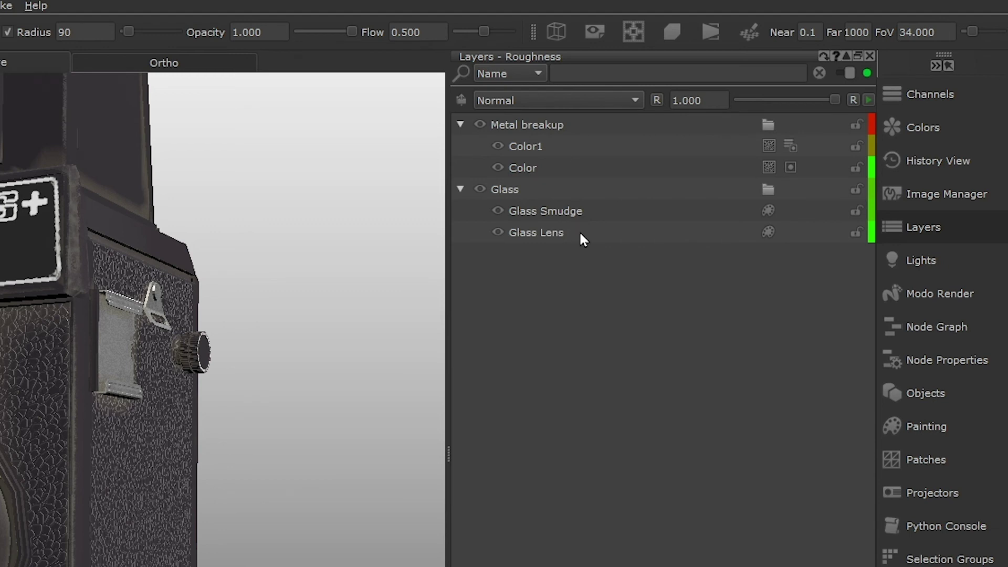
Move LUBITEL Text Diffuse1 and Torn Paper1 above Metal breakup and dock the text layer's adjustment stack.
left_click_drag(554, 152, 534, 112)
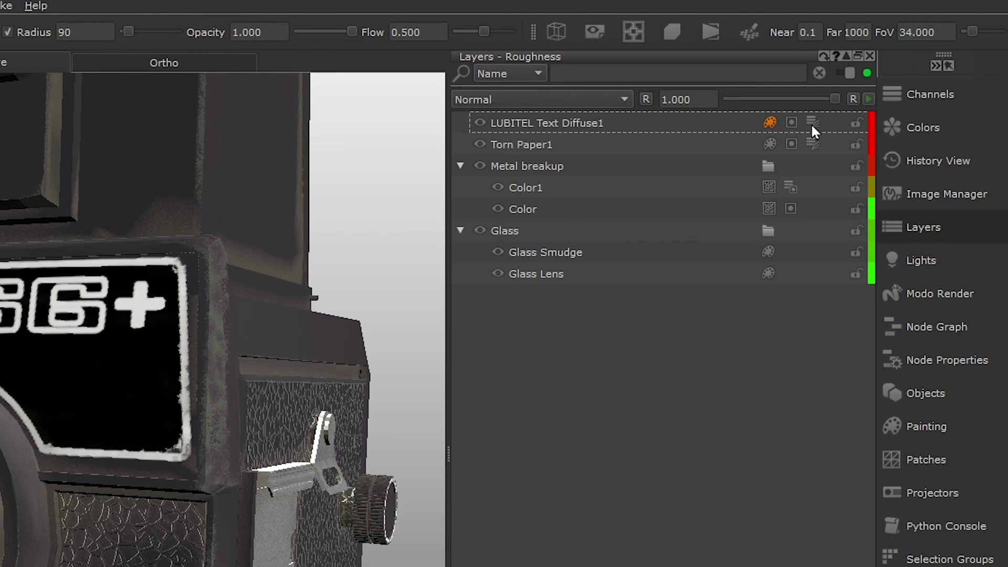
left_click(813, 124)
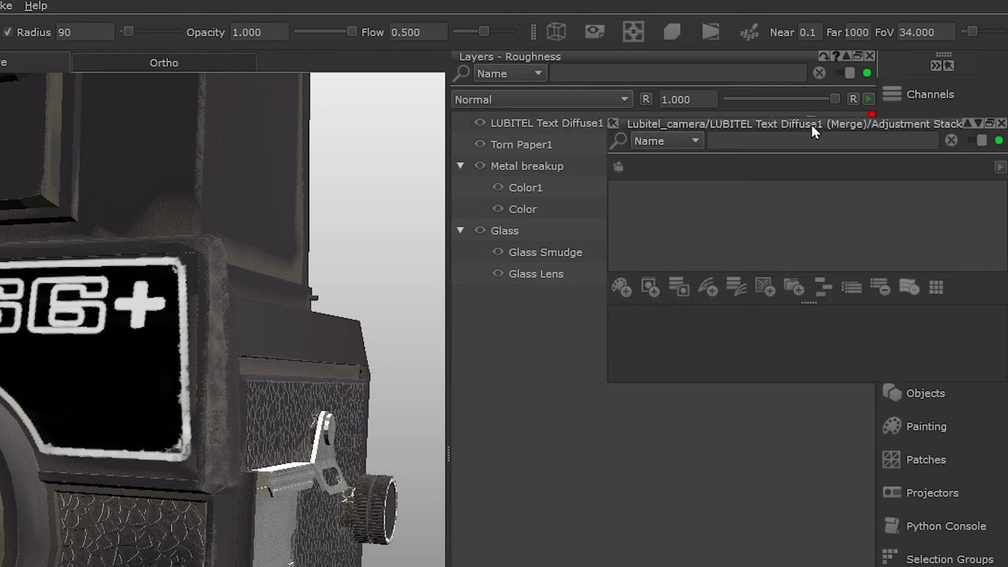
left_click_drag(810, 123, 688, 112)
Show the Roughness channel in the viewport.
right_click(557, 392)
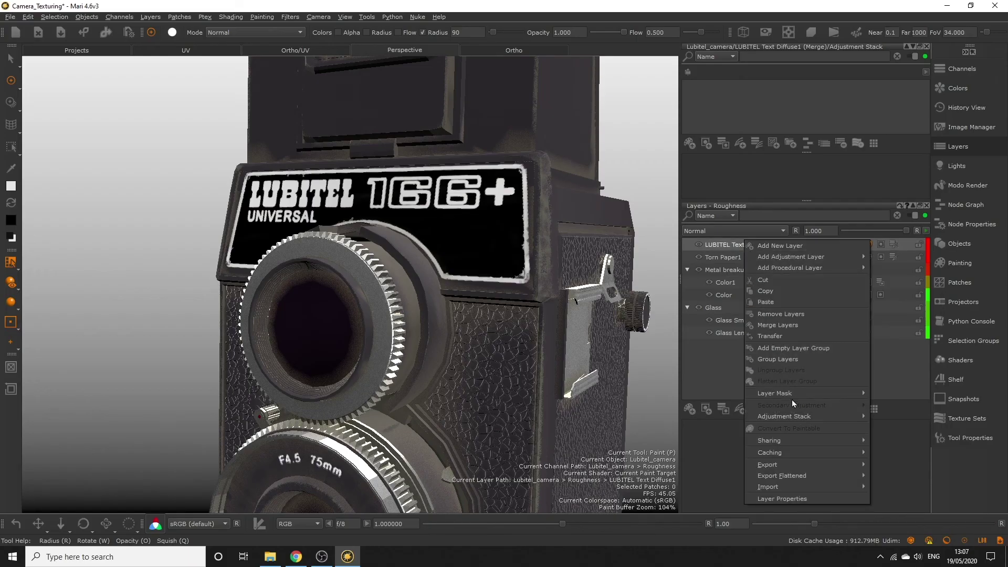
mouse_move(850, 415)
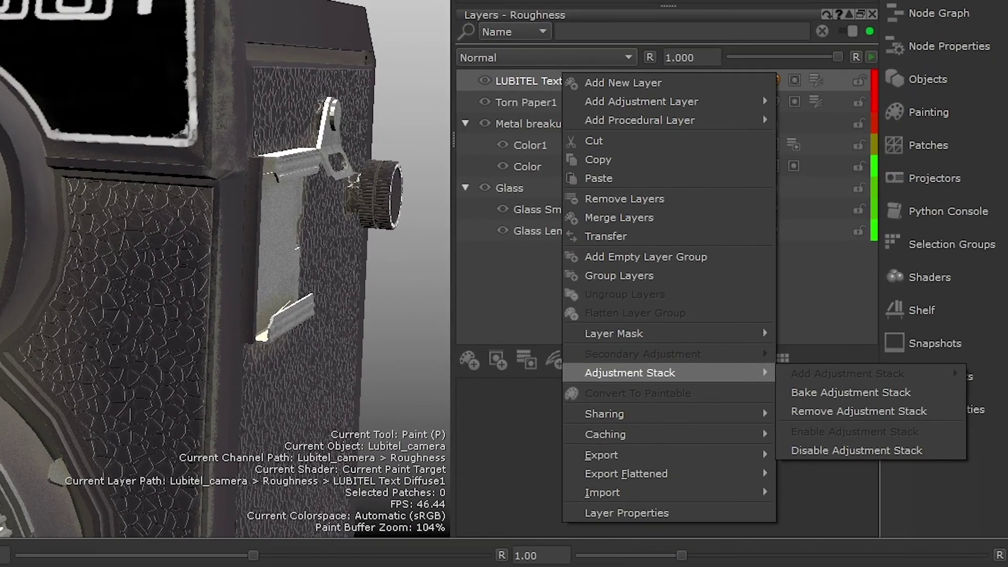
key("Escape")
key("Escape")
key("Tab")
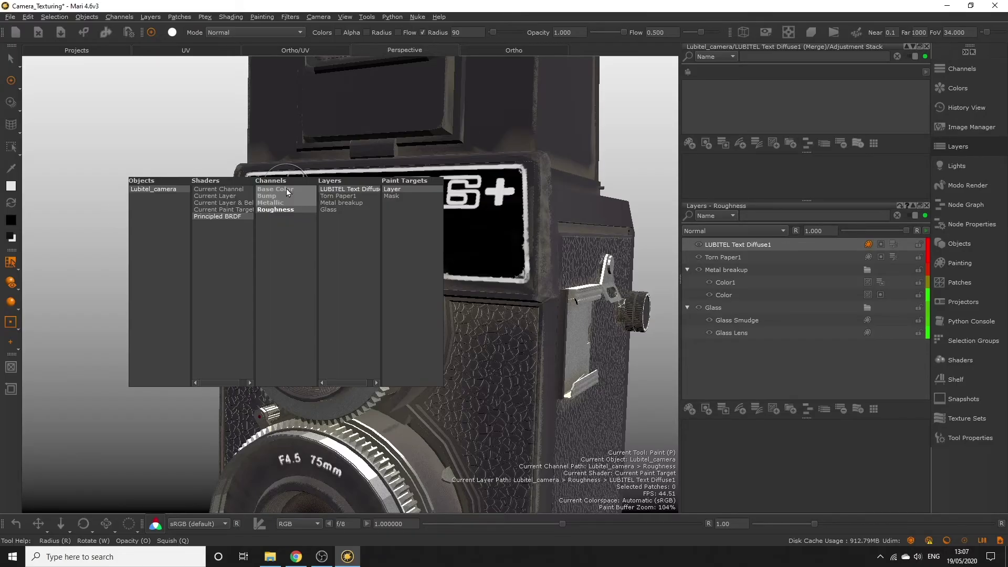
left_click(210, 210)
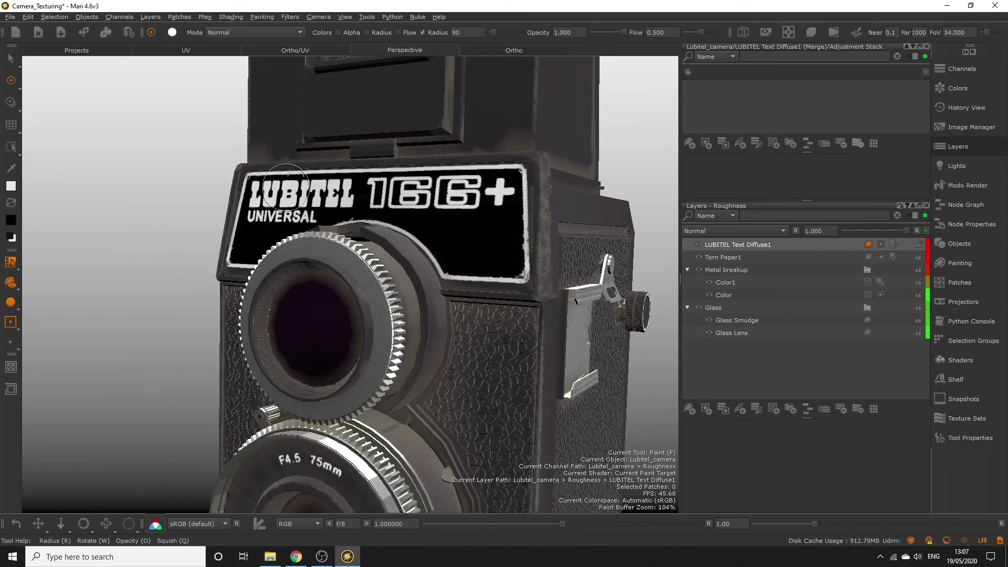
Add a Levels adjustment to LUBITEL Text Diffuse1 and enlarge its settings area.
left_click(740, 143)
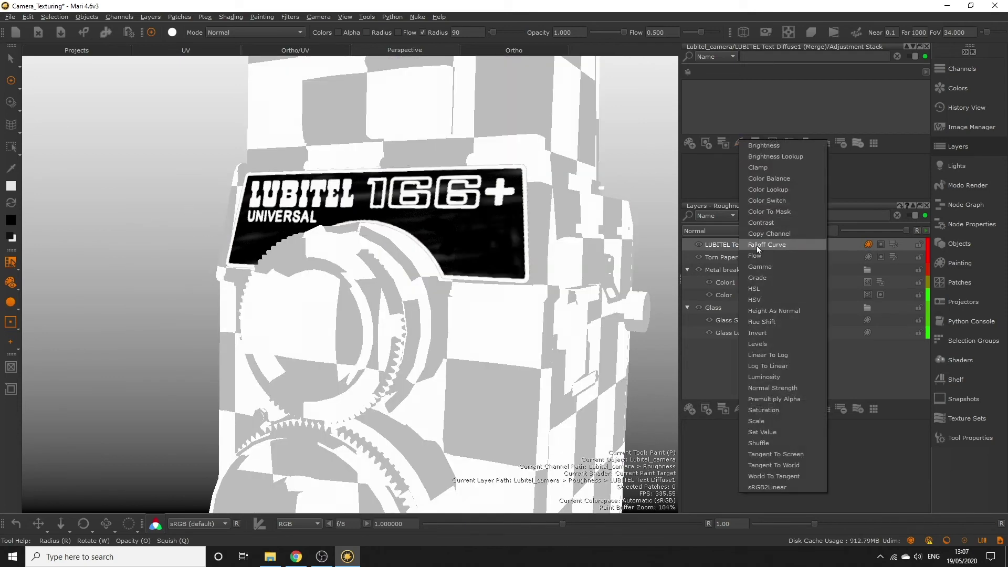
left_click(765, 346)
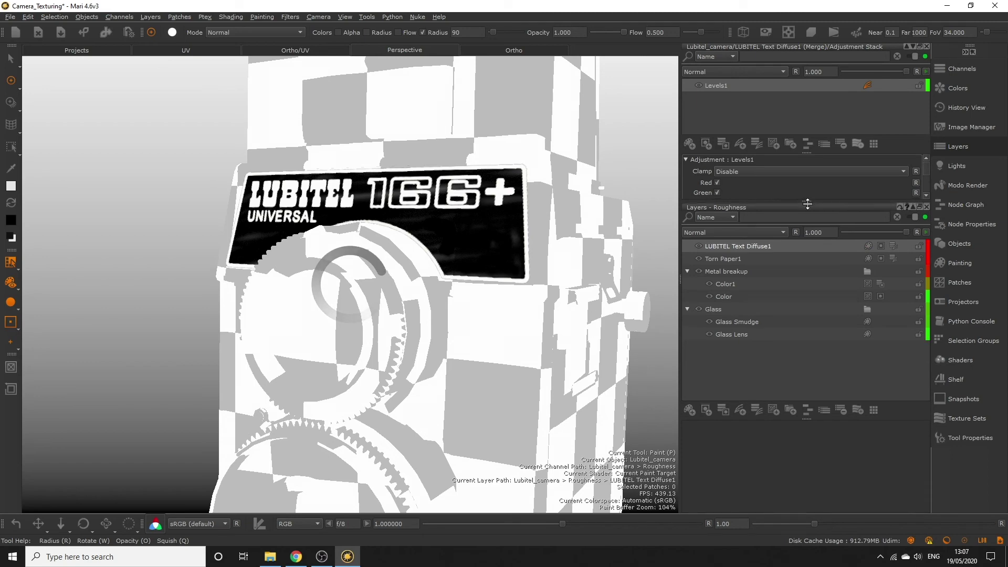
left_click_drag(808, 242, 808, 309)
left_click_drag(811, 180, 817, 163)
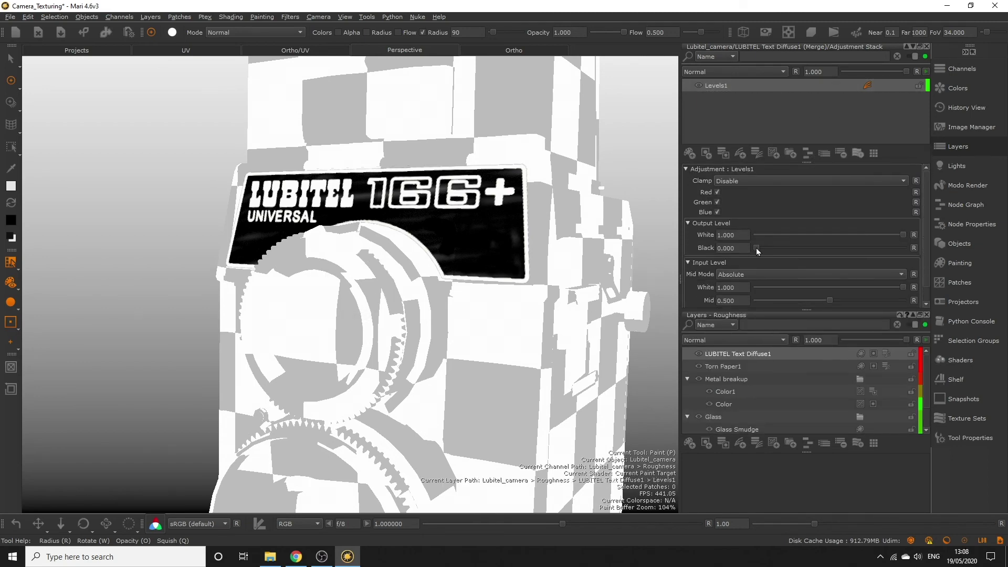
Set the Levels output black to 1.000 and output white to about 0.836.
left_click_drag(756, 248, 894, 247)
left_click_drag(815, 368, 866, 368)
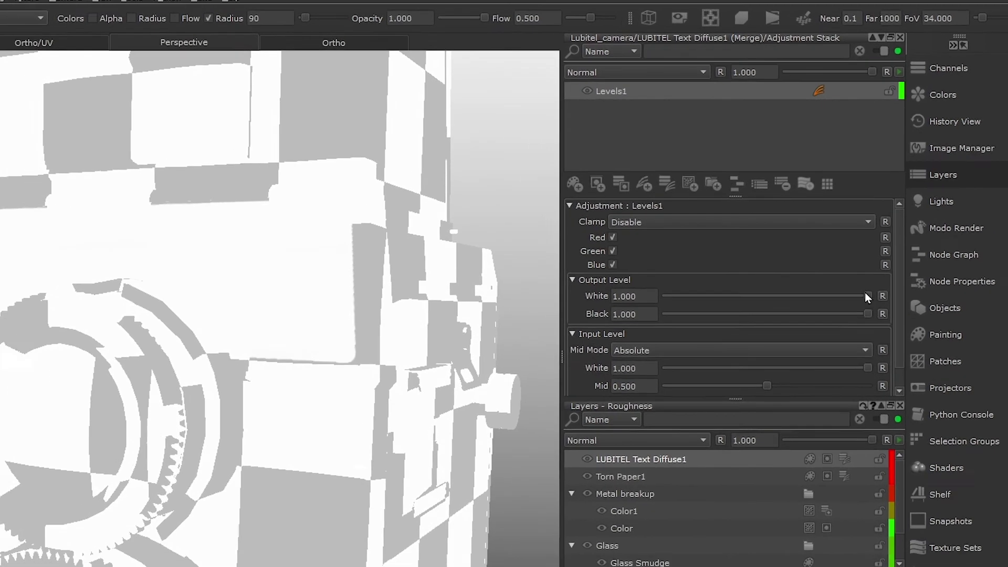
left_click_drag(831, 341, 805, 341)
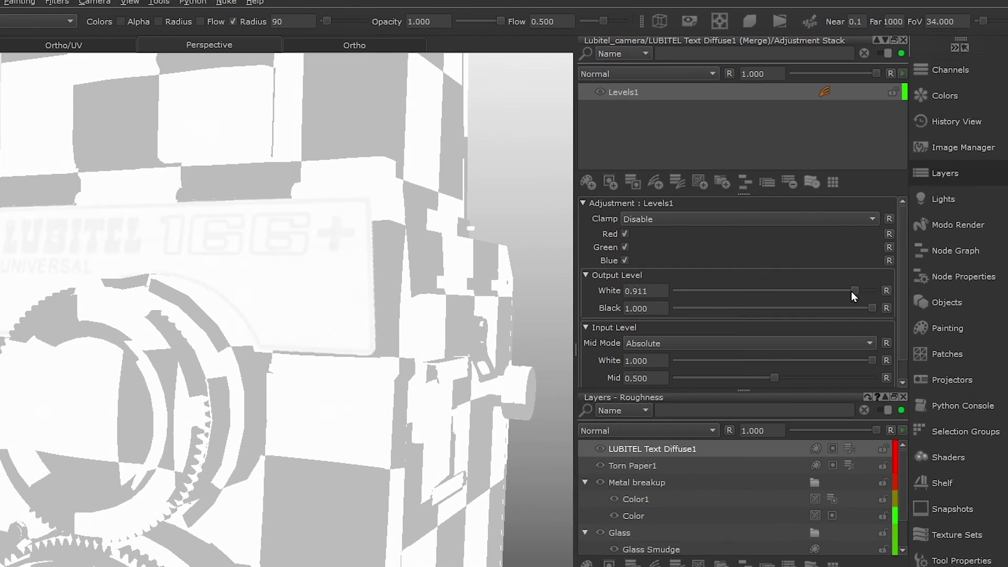
mouse_move(852, 291)
left_mouse_down()
mouse_move(832, 292)
mouse_move(865, 309)
mouse_move(837, 304)
mouse_move(849, 312)
mouse_move(853, 293)
mouse_move(865, 297)
mouse_move(859, 306)
left_mouse_up()
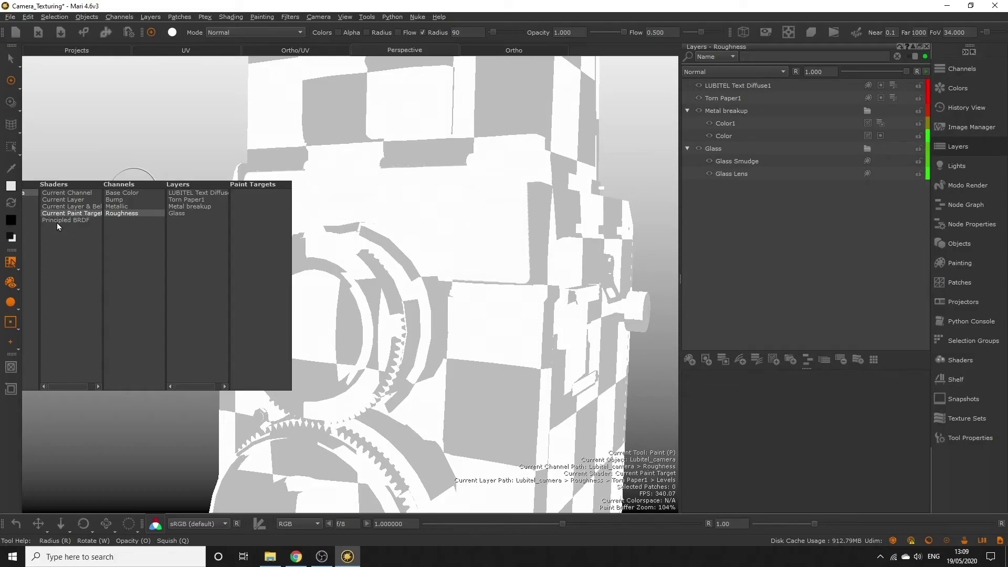
left_click(58, 221)
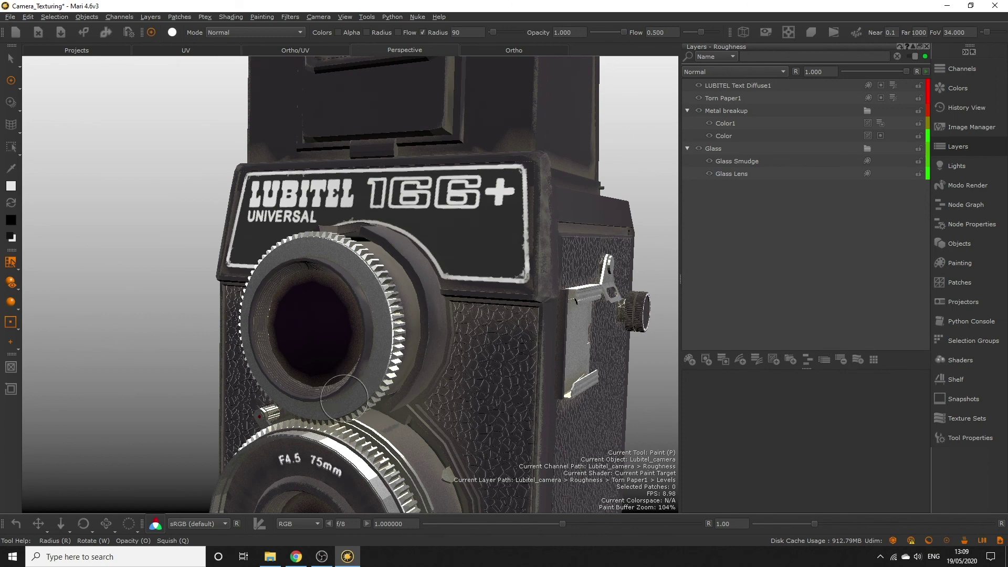
Return to the Principled BRDF shader and orbit around the camera to inspect the matte stickers and lenses.
left_click(306, 430)
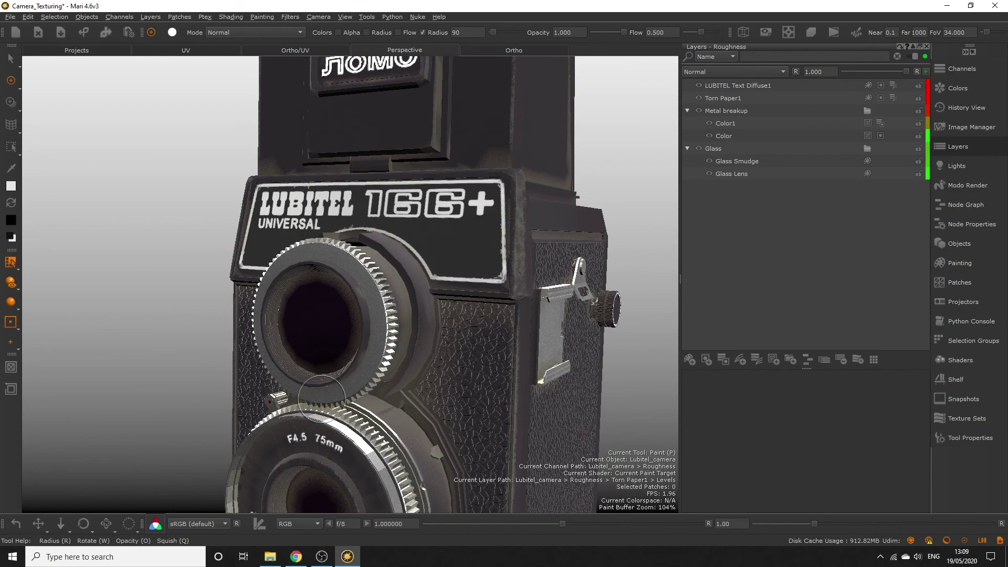
scroll(322, 399, "down", 3)
scroll(336, 404, "up", 6)
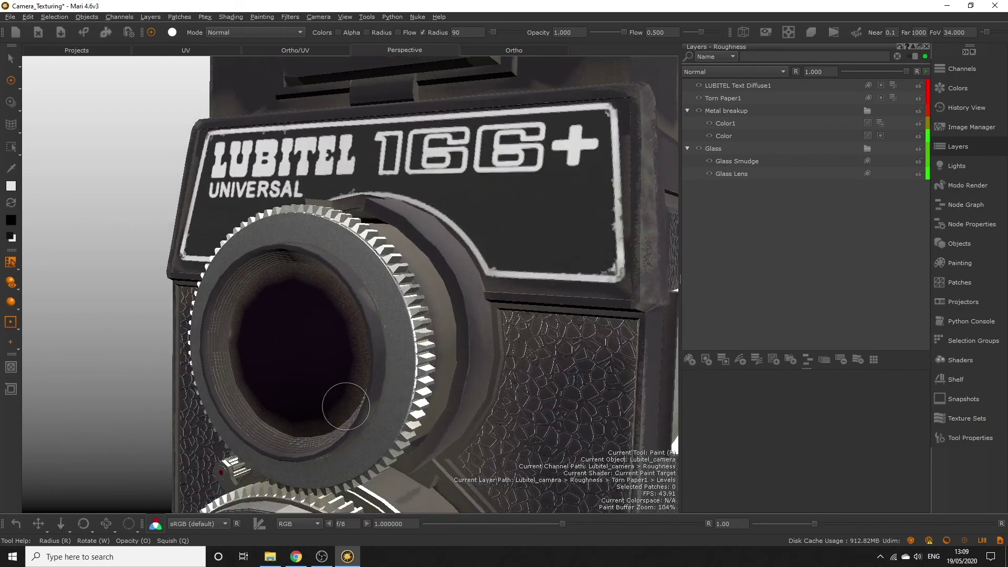
mouse_move(346, 406)
middle_mouse_down()
mouse_move(378, 387)
mouse_move(326, 405)
mouse_move(358, 406)
middle_mouse_up()
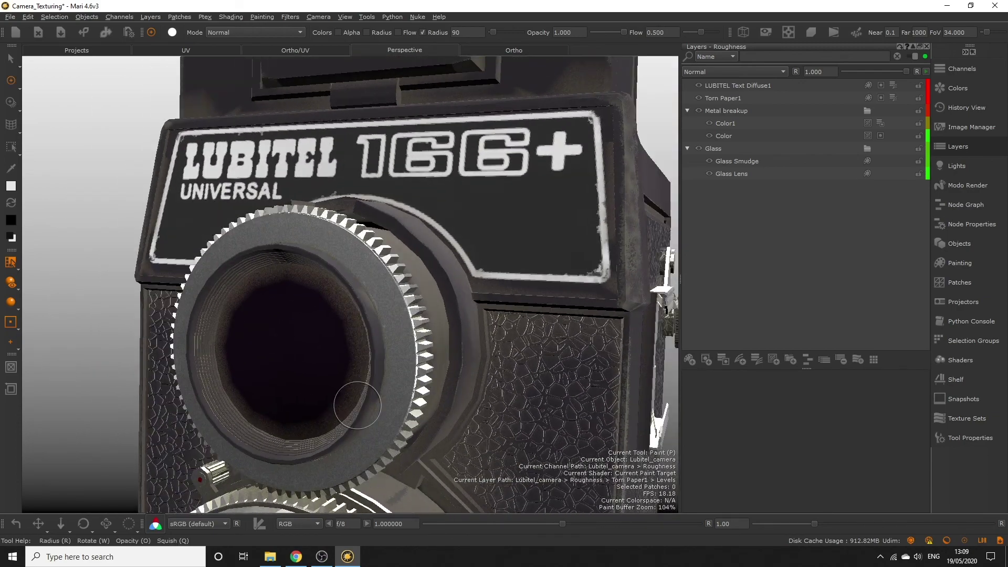
scroll(357, 406, "down", 3)
mouse_move(342, 424)
left_mouse_down("alt")
mouse_move(514, 362)
mouse_move(389, 357)
mouse_move(373, 366)
mouse_move(431, 325)
left_mouse_up("alt")
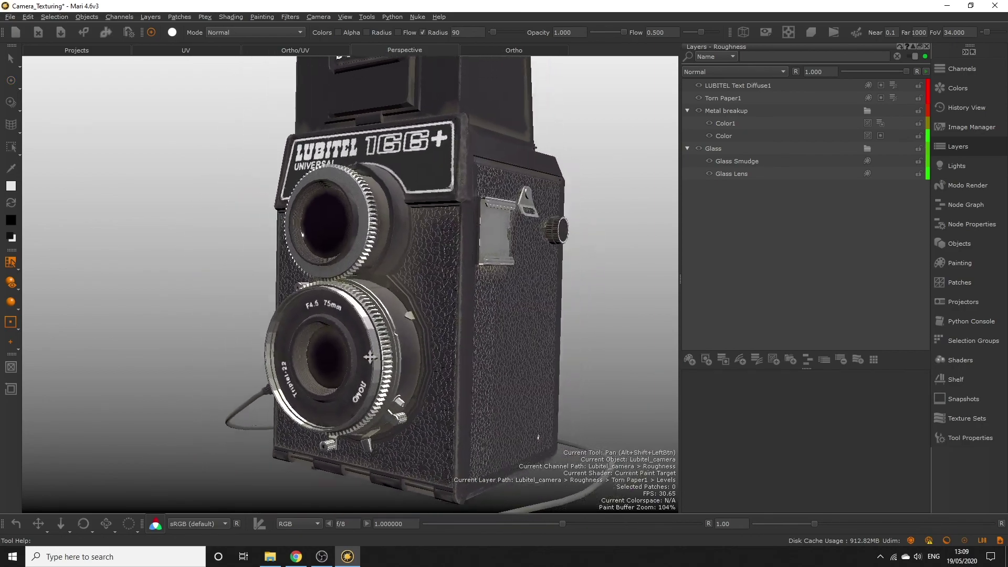
scroll(515, 274, "up", 5)
mouse_move(515, 274)
left_mouse_down("alt")
mouse_move(483, 277)
mouse_move(547, 284)
mouse_move(525, 286)
left_mouse_up("alt")
scroll(456, 291, "down", 5)
left_click_drag(456, 291, 540, 338, "alt")
scroll(376, 329, "up", 5)
left_click_drag(375, 327, 399, 331, "alt")
scroll(420, 325, "up", 5)
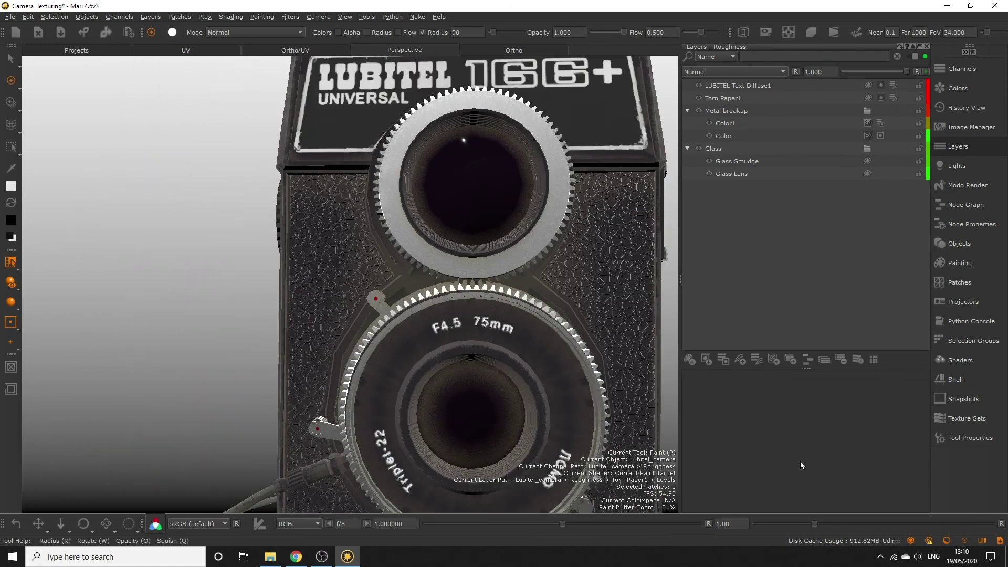